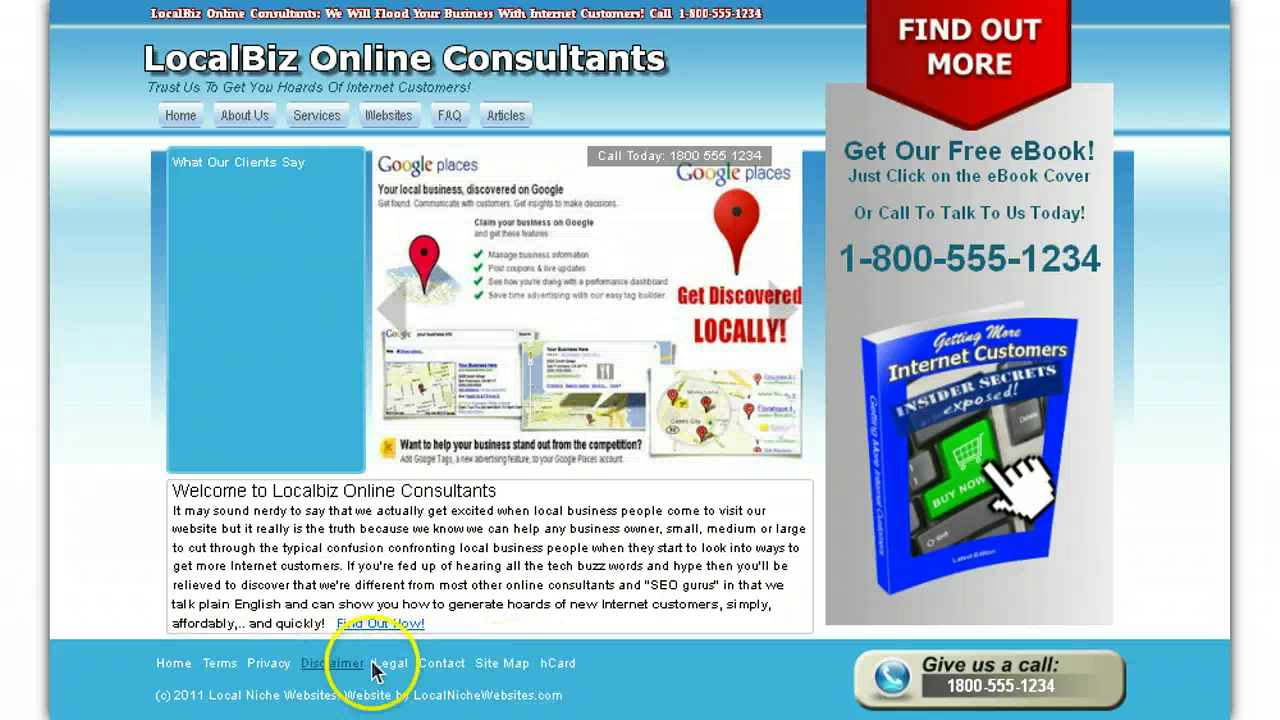
# Step: View the hCard contact details from the site's footer and close them
pyautogui.click(563, 667)
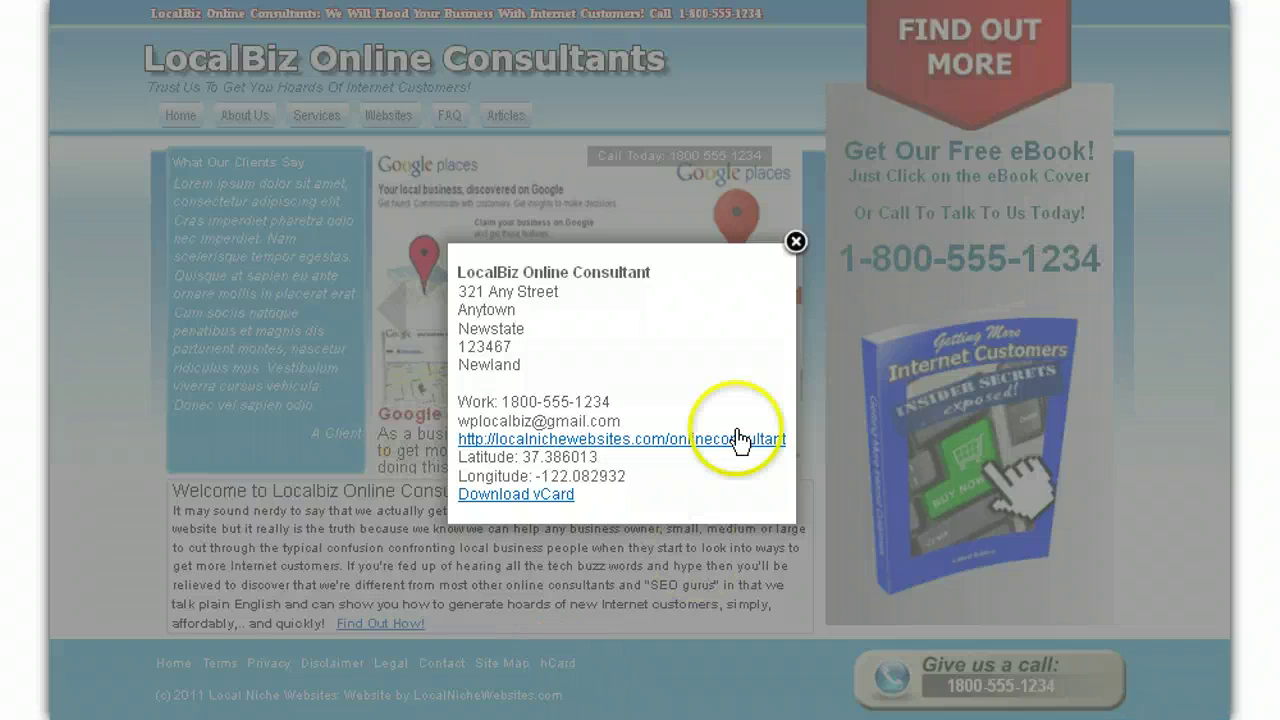
pyautogui.click(795, 243)
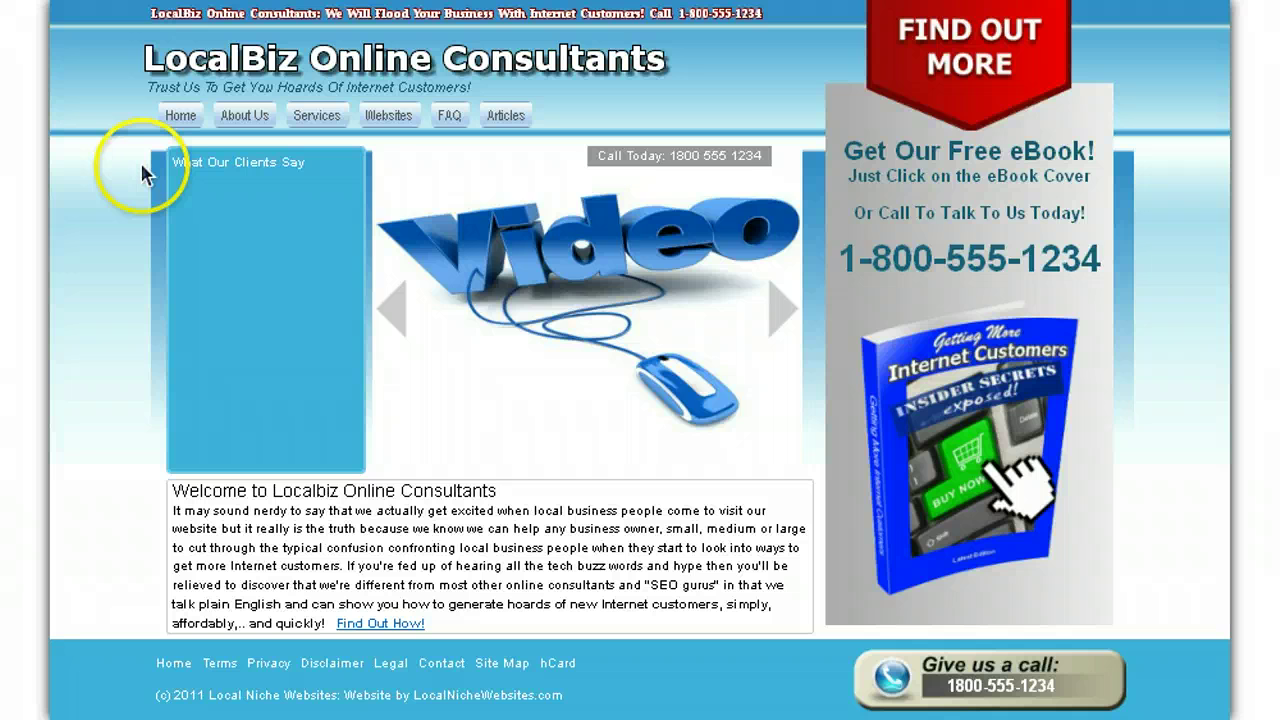
pyautogui.click(133, 92)
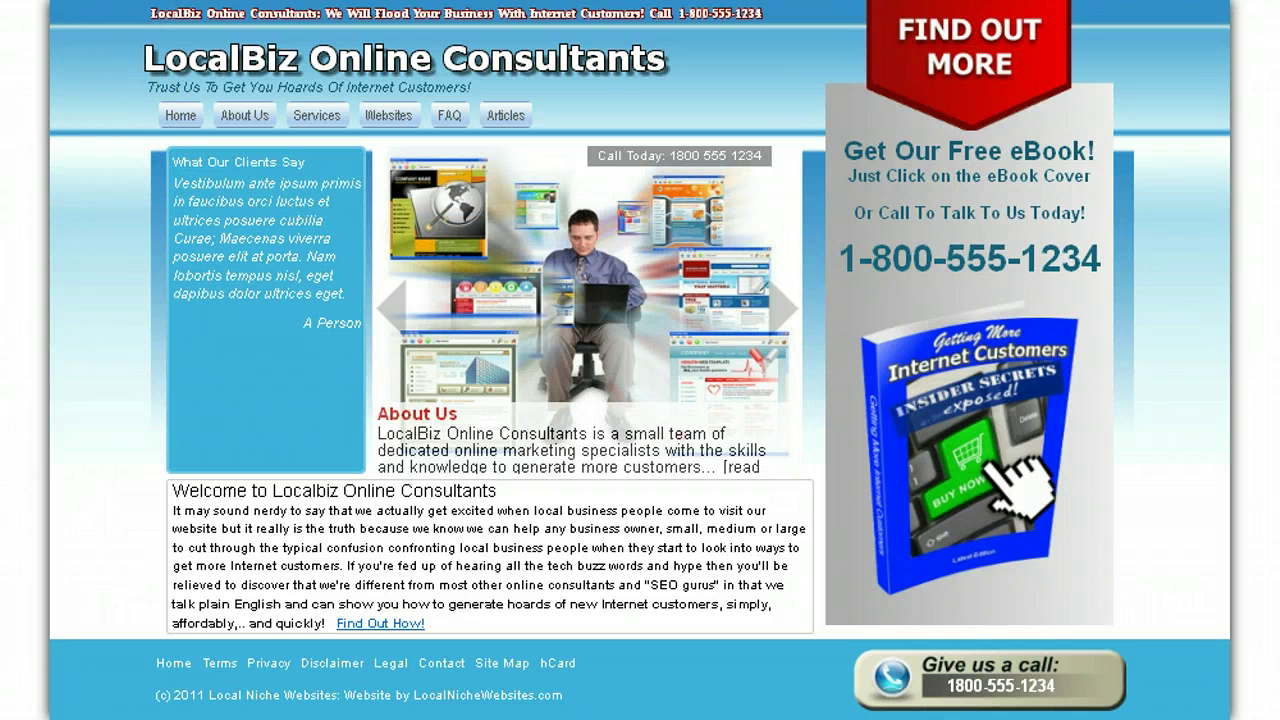
# Step: Switch to the WP-LocalBiz Control Panel and expand the Header section settings
pyautogui.moveTo(125, 65)
pyautogui.mouseDown()
pyautogui.moveTo(430, 98)
pyautogui.moveTo(779, 95)
pyautogui.mouseUp()
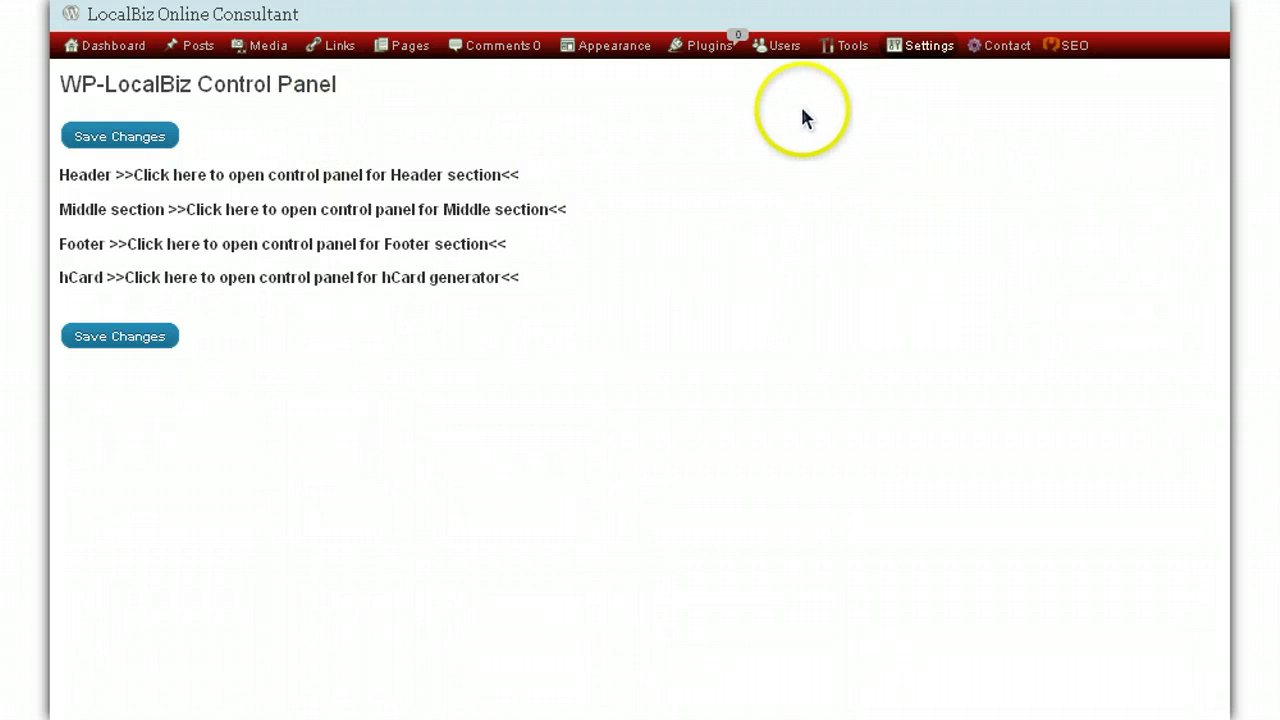
pyautogui.moveTo(910, 58)
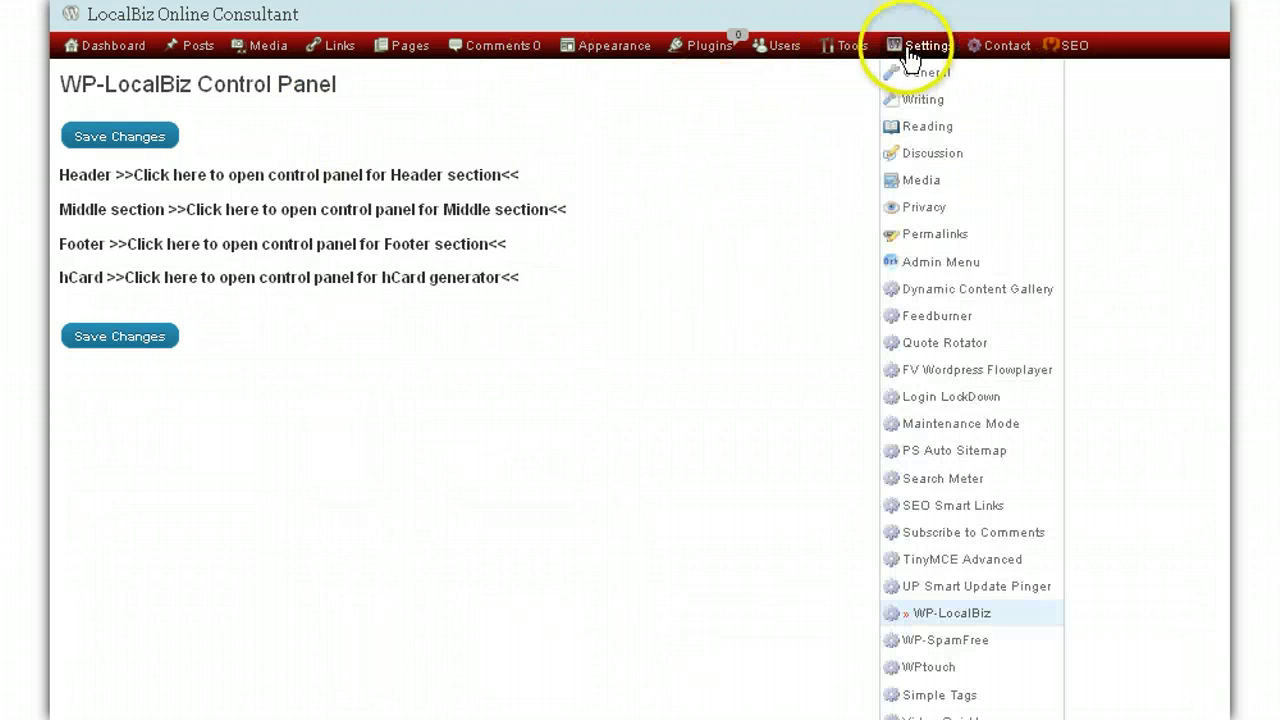
pyautogui.moveTo(955, 52)
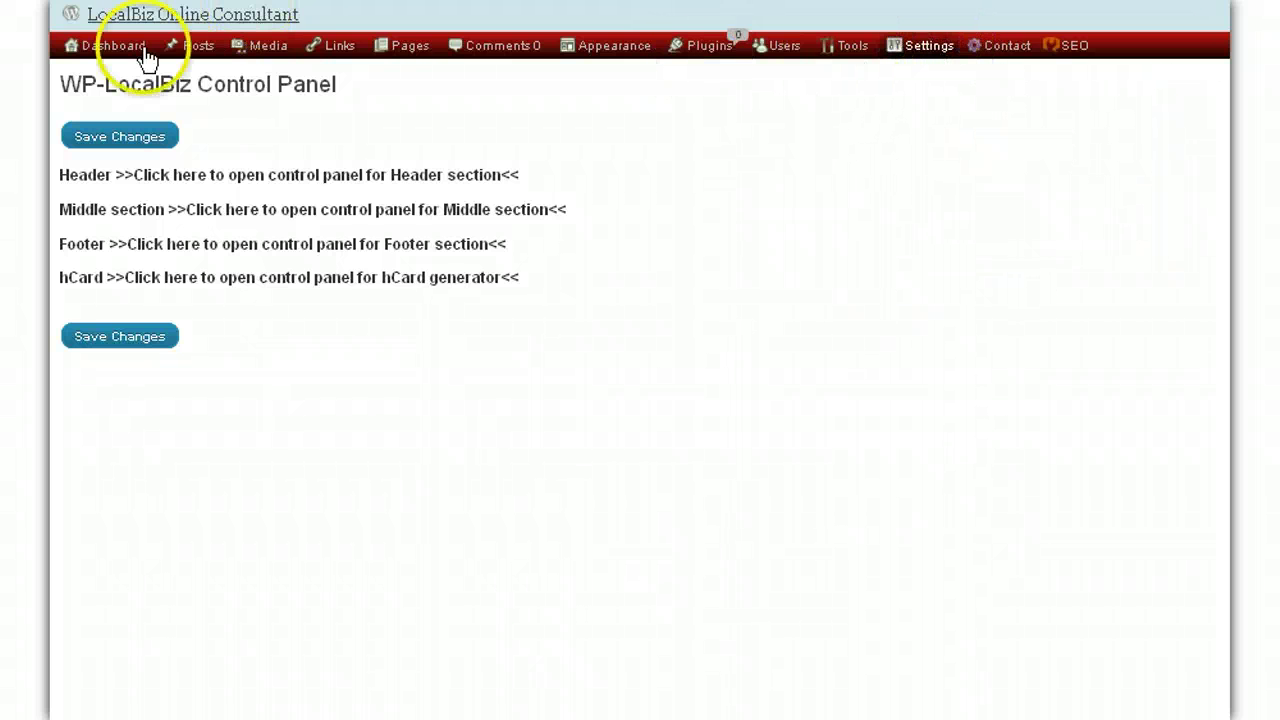
pyautogui.moveTo(418, 52)
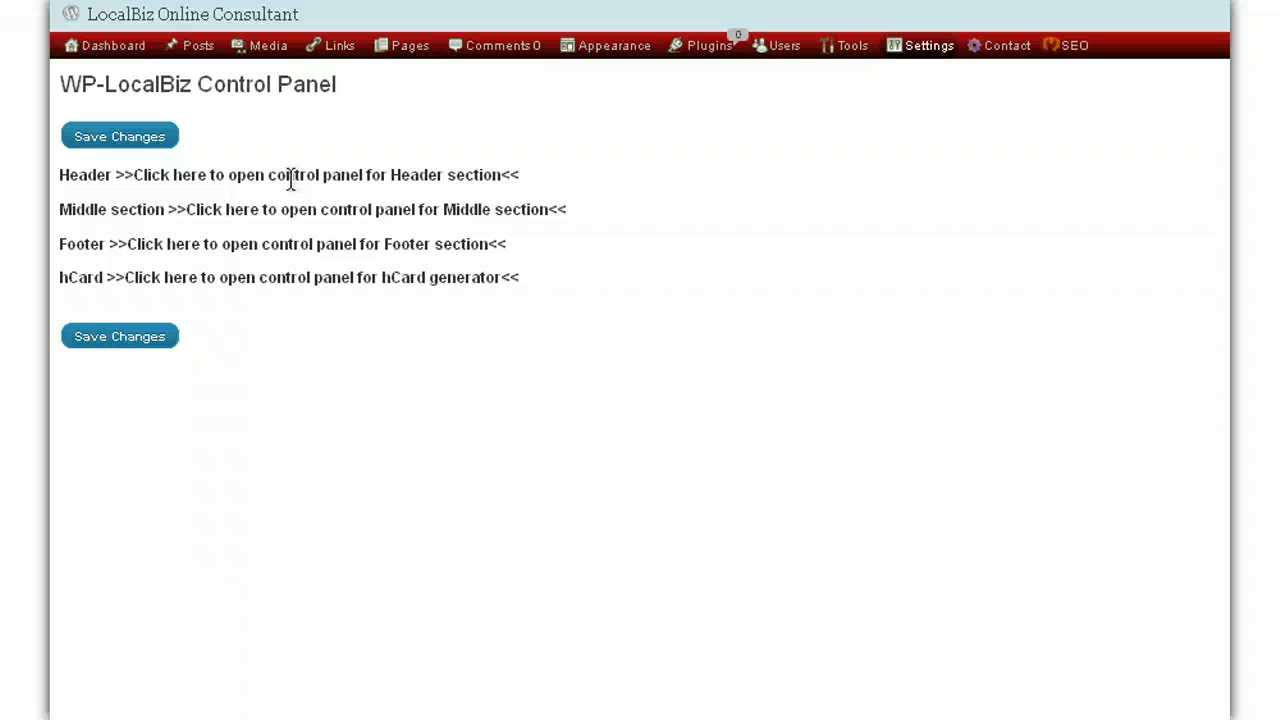
pyautogui.click(238, 172)
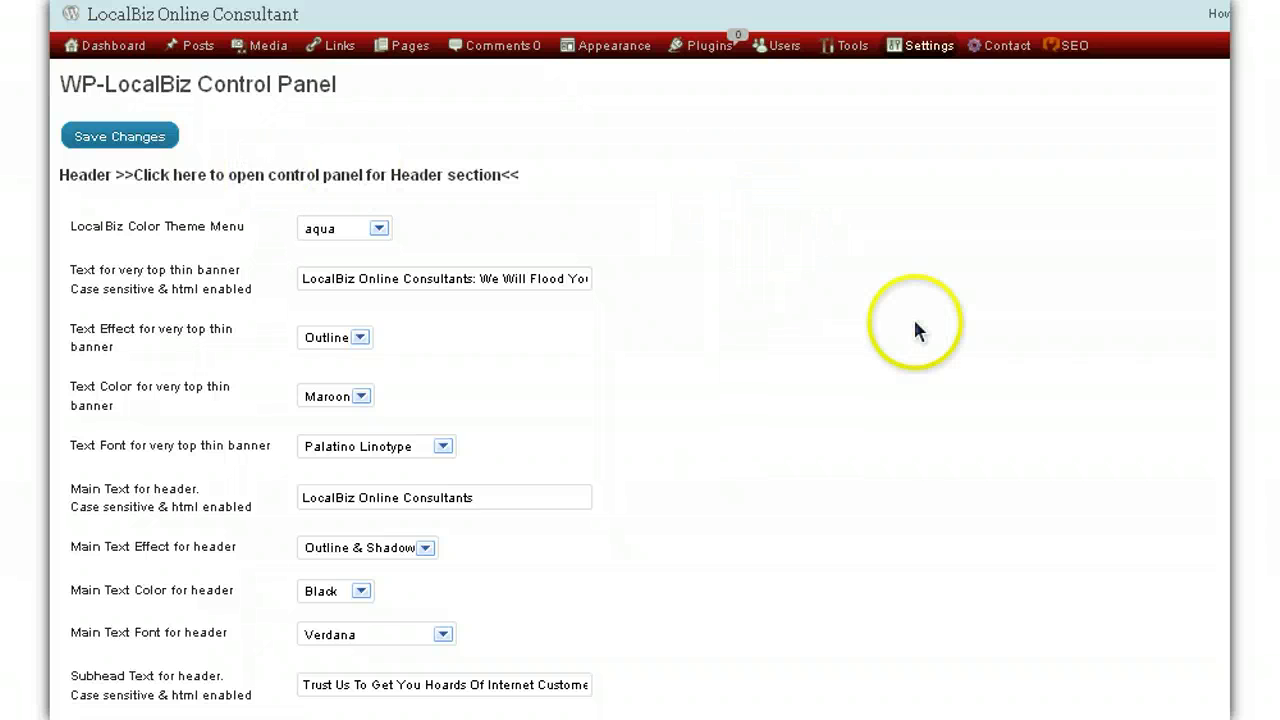
pyautogui.scroll(-2, 911, 322)
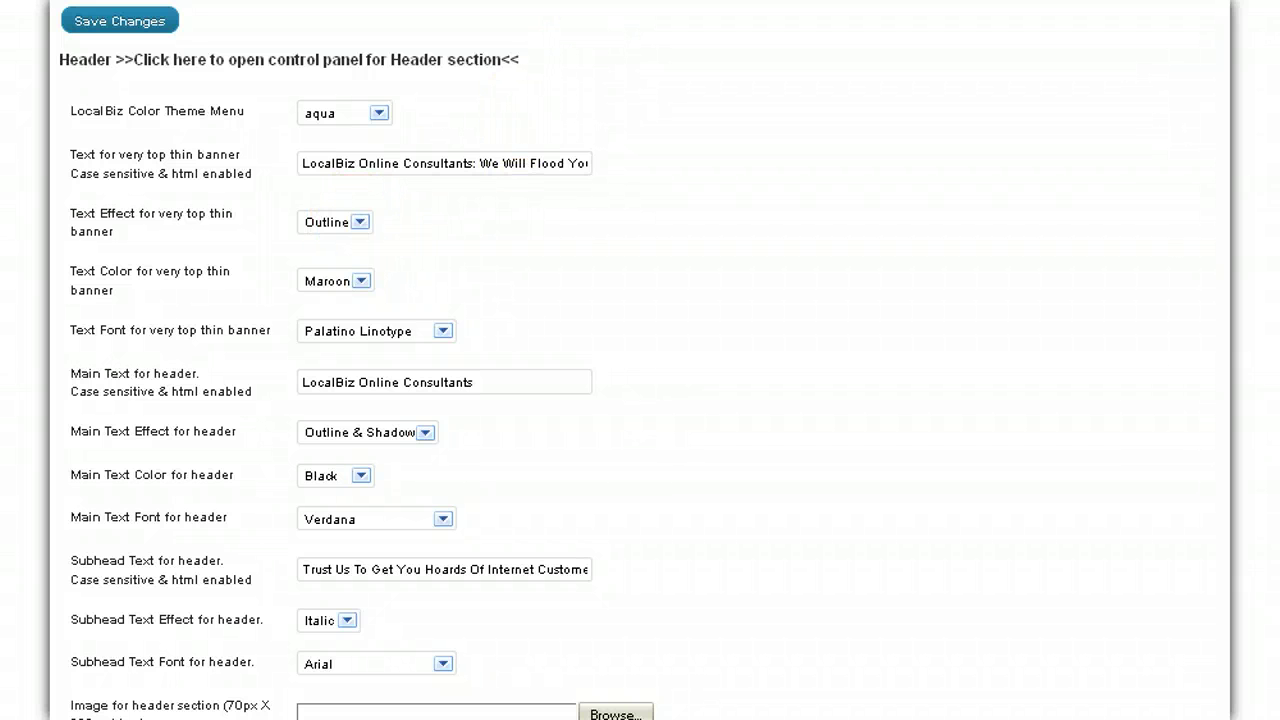
# Step: Append "Oh Yeah" to the header's main text and save the changes
pyautogui.hotkey('ctrl', 'Tab')
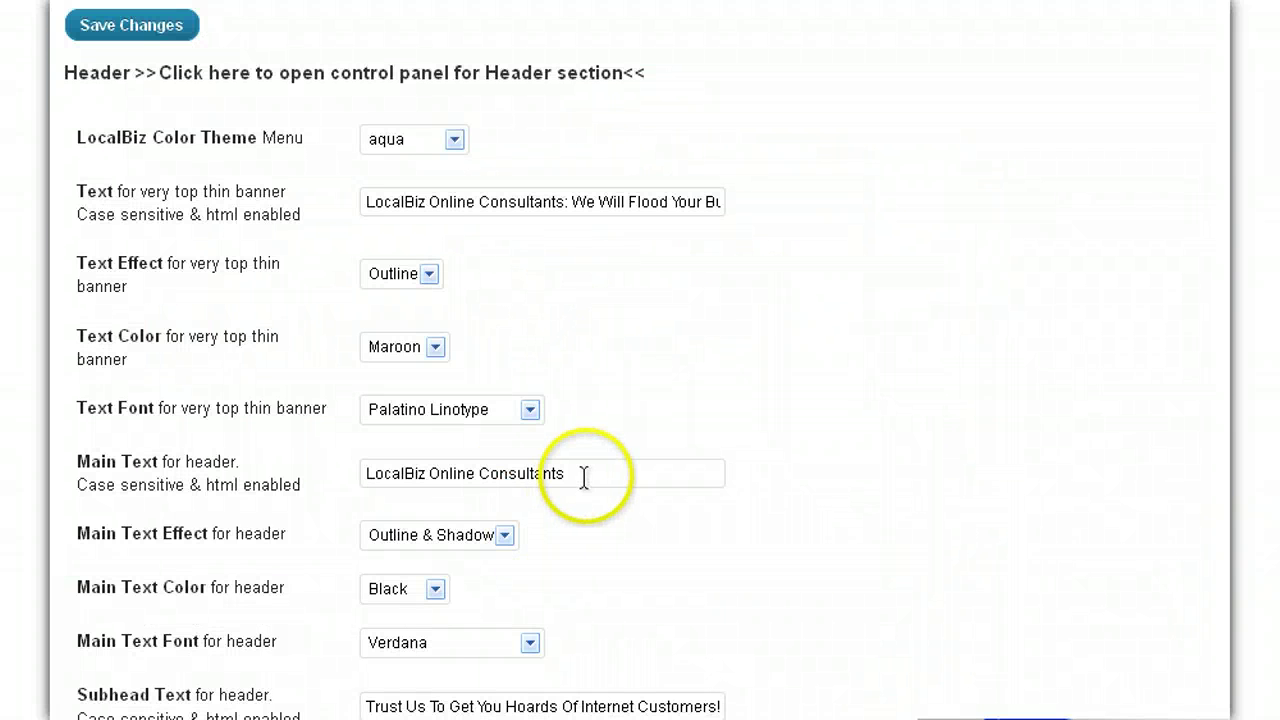
pyautogui.click(587, 474)
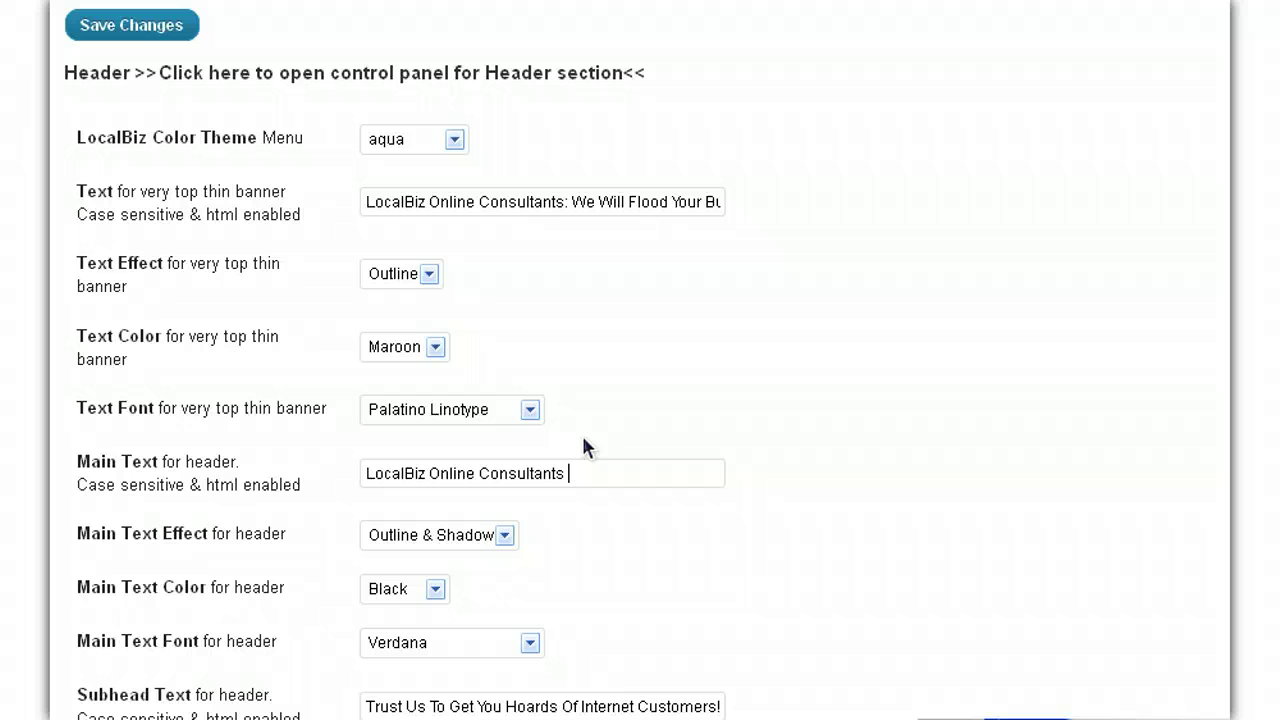
pyautogui.write('Oh Yeah')
pyautogui.click(531, 410)
pyautogui.click(135, 26)
pyautogui.click(894, 5)
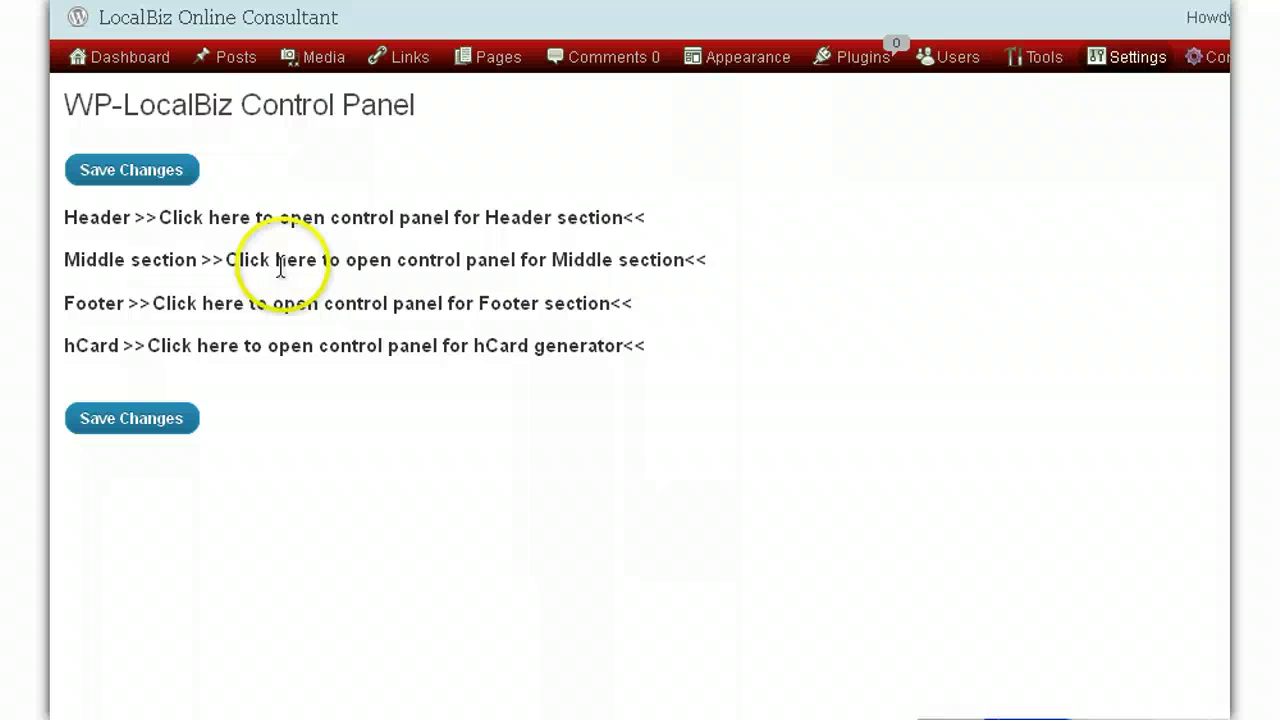
# Step: Reopen the Header section and remove "Oh Yeah" from the header's main text
pyautogui.click(259, 217)
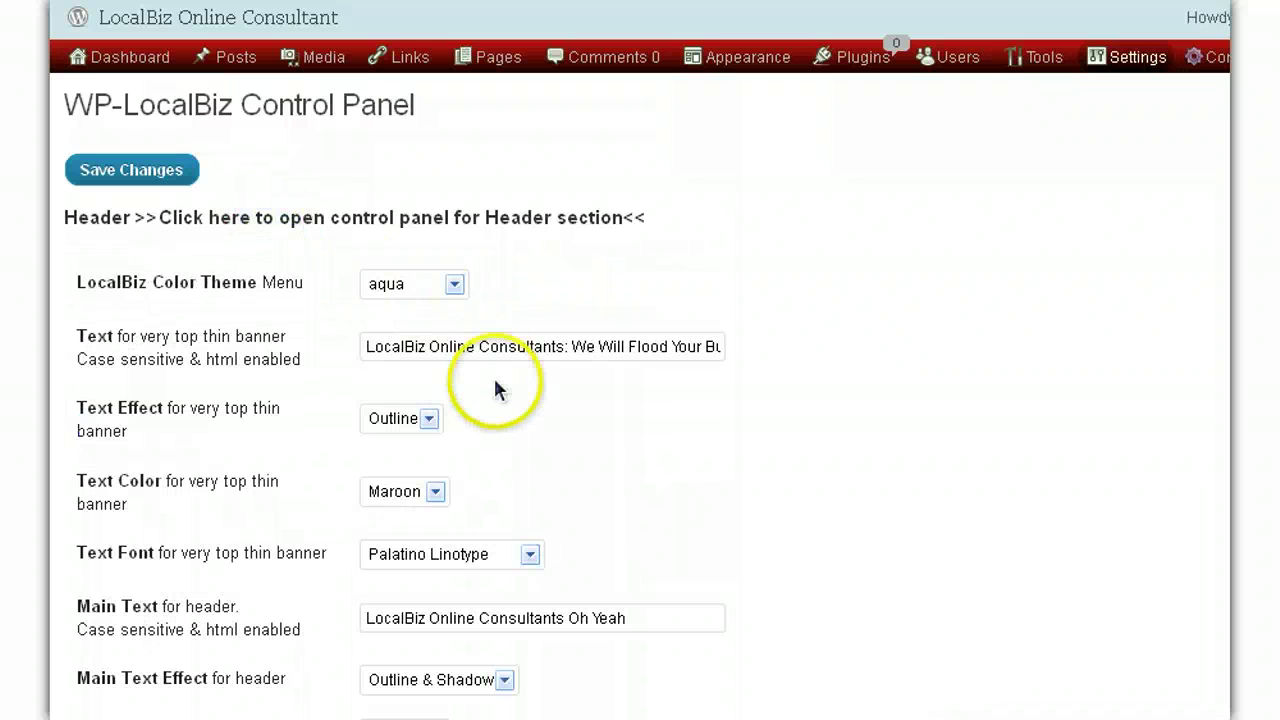
pyautogui.click(626, 618)
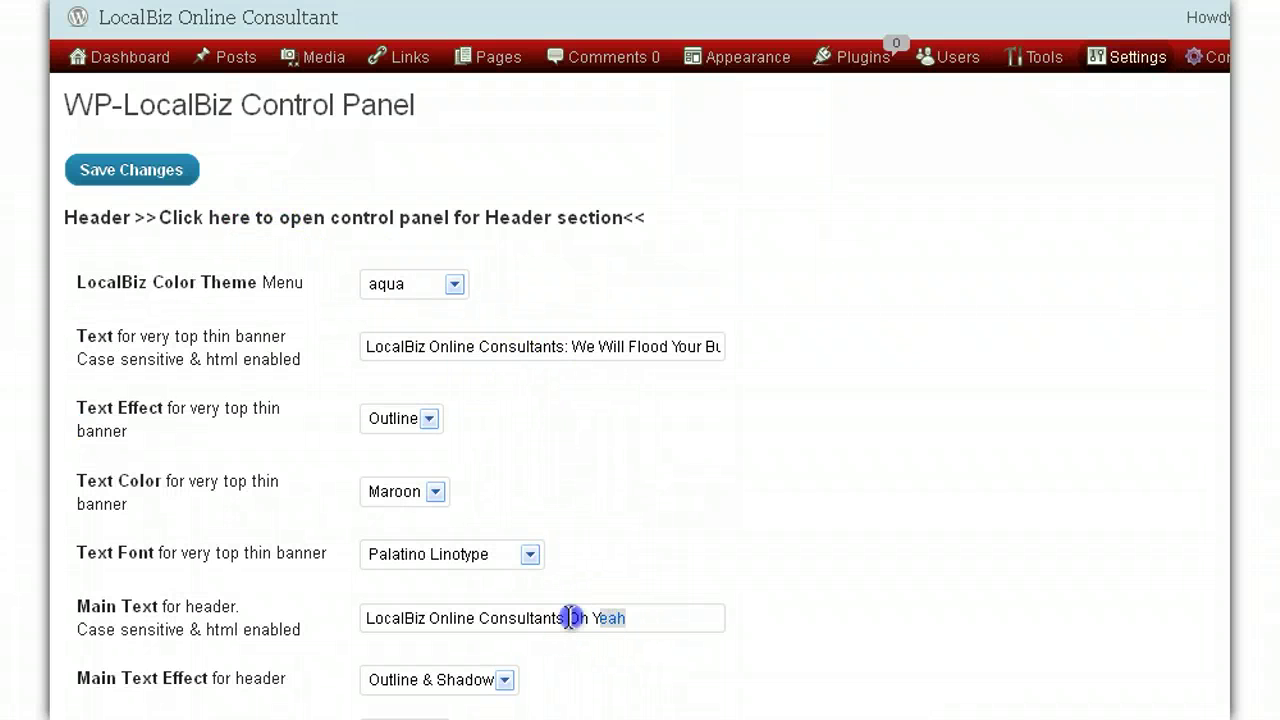
pyautogui.press('BackSpace')
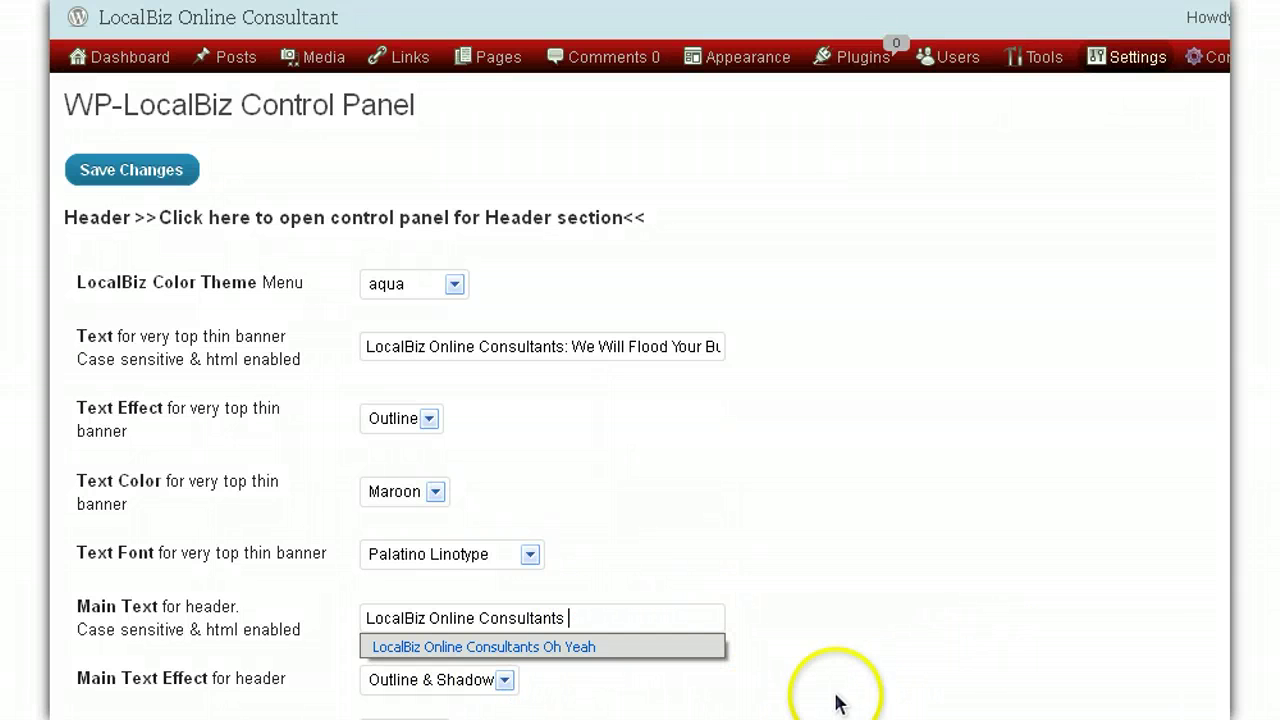
# Step: Set the header's main text effect to Outline and save the changes
pyautogui.scroll(-3, 840, 675)
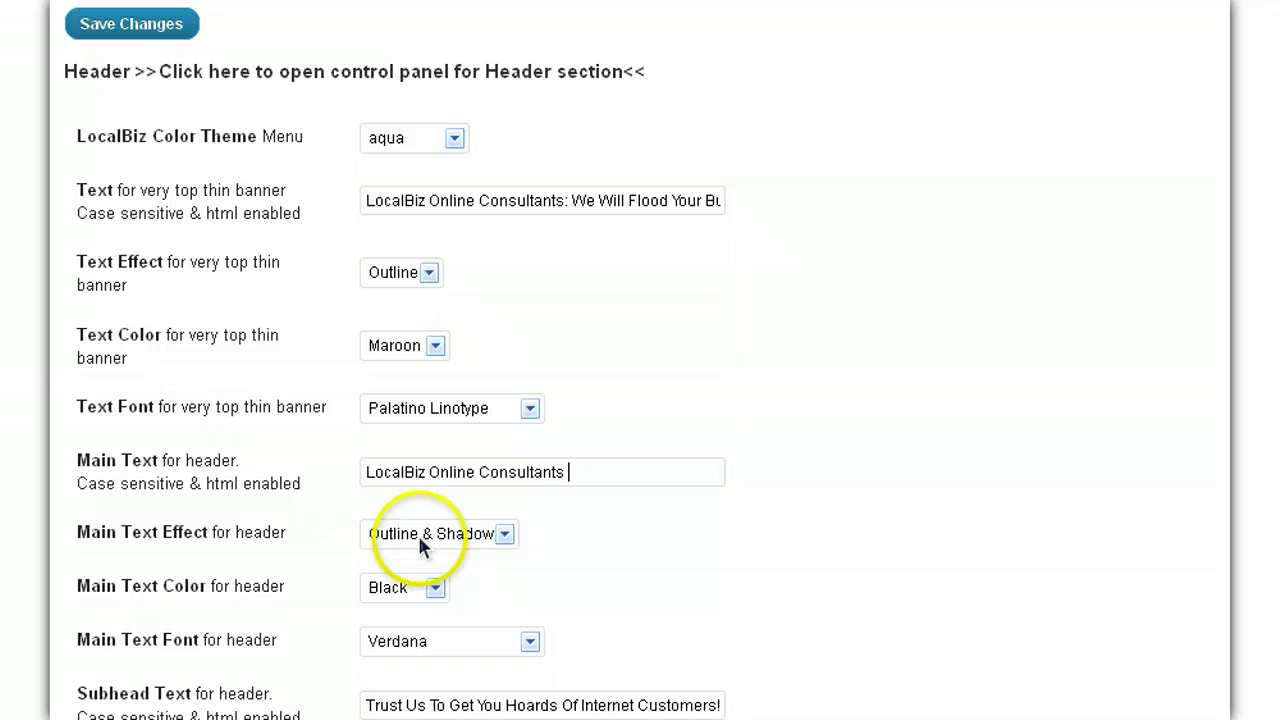
pyautogui.click(505, 535)
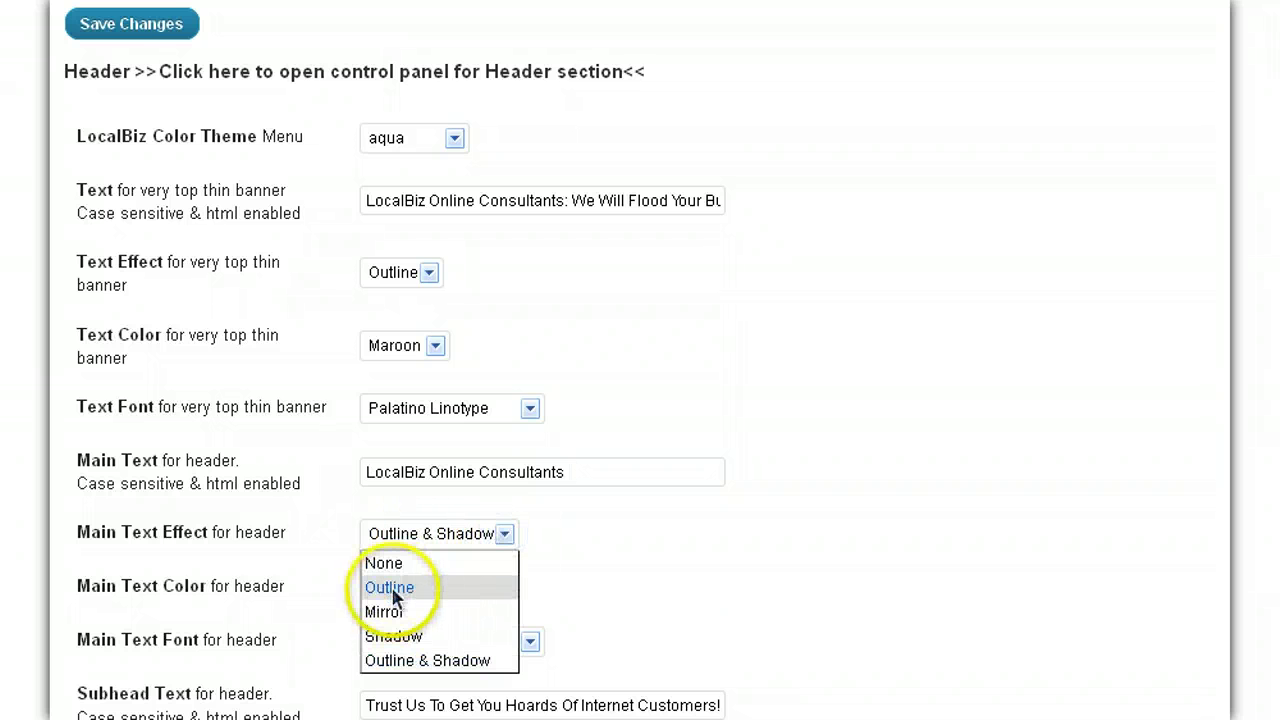
pyautogui.click(393, 590)
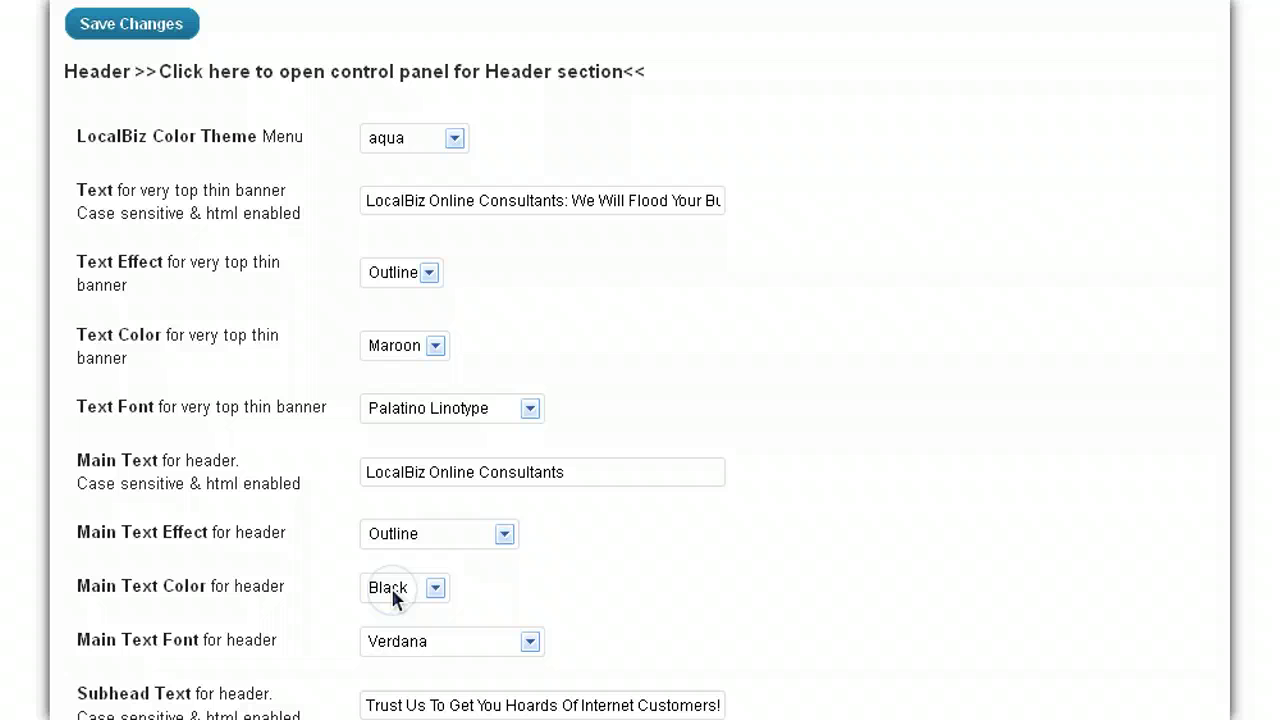
pyautogui.click(164, 30)
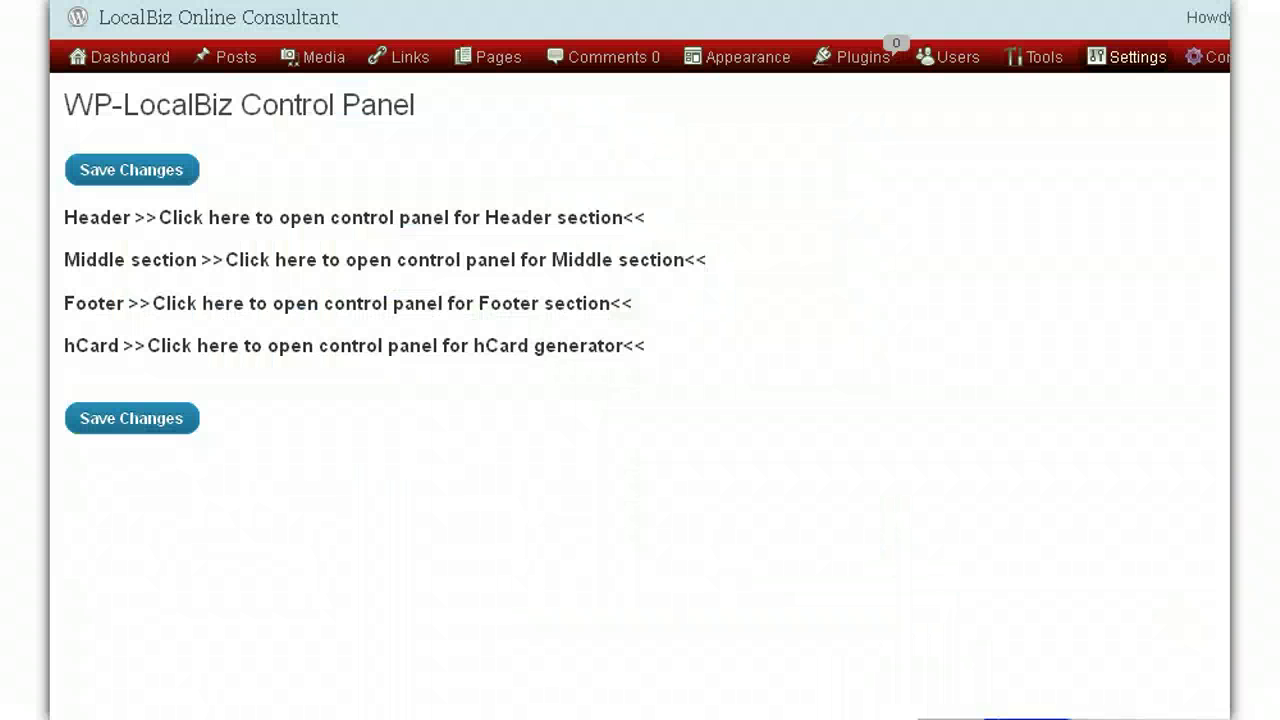
# Step: Reopen the Header section, set the header's main text effect to Shadow, and save the changes
pyautogui.click(386, 216)
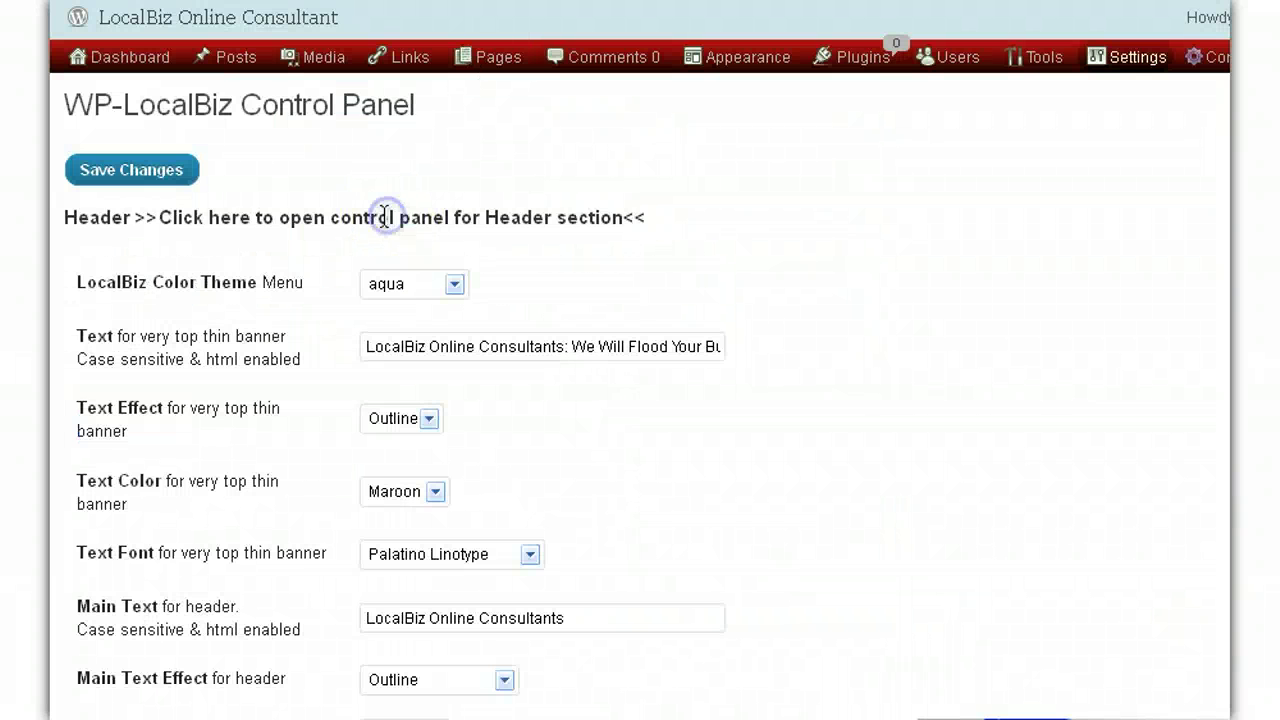
pyautogui.click(505, 680)
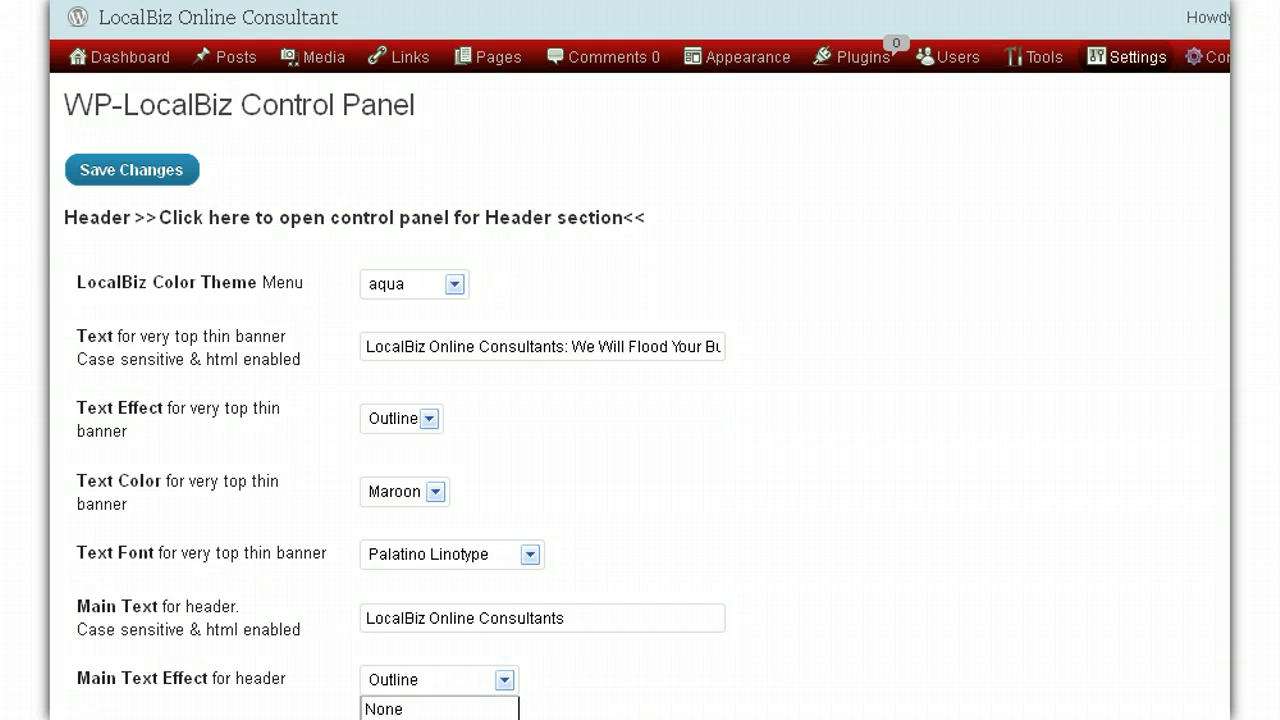
pyautogui.click(450, 719)
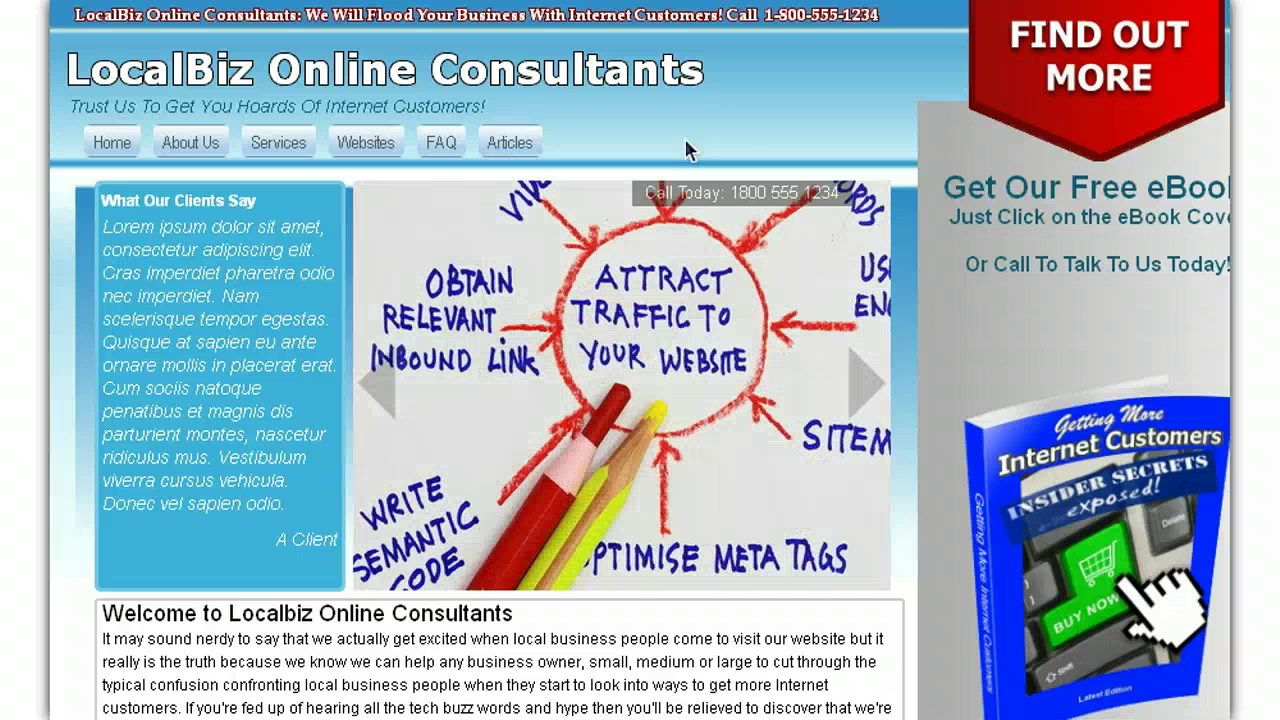
pyautogui.click(843, 62)
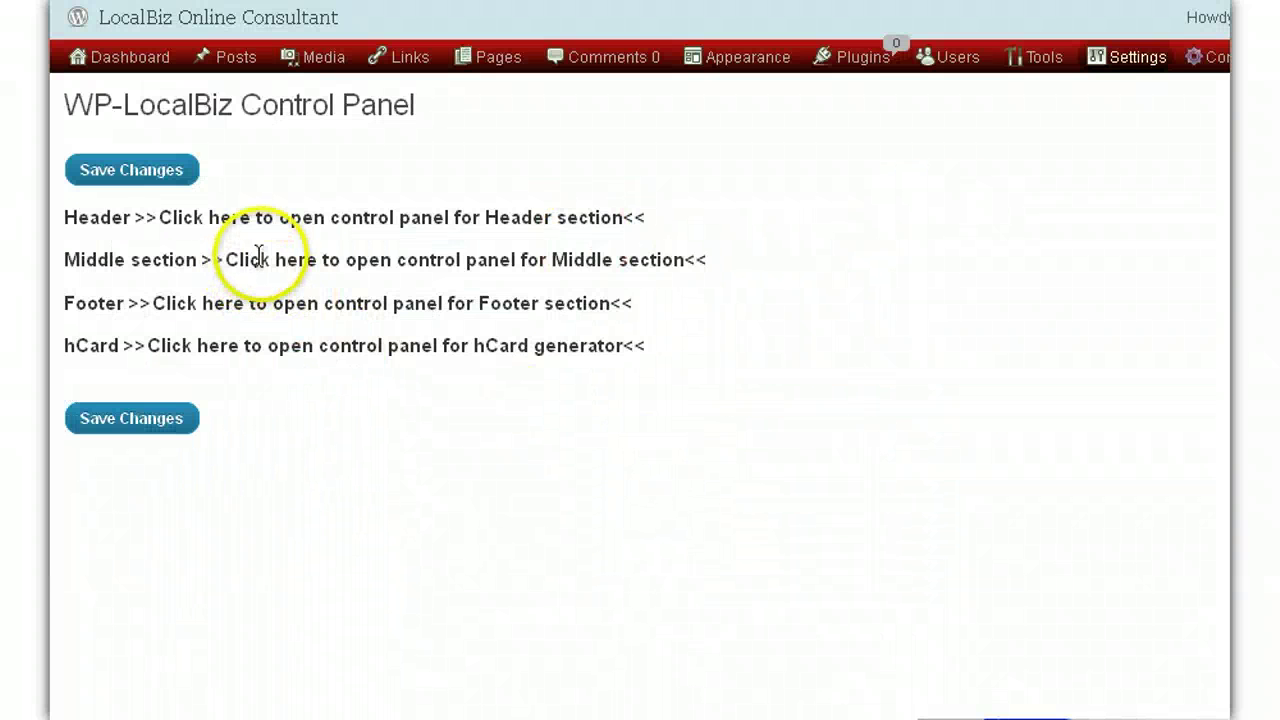
# Step: Reopen the Header section, set the header's main text color to Maroon, and save the changes
pyautogui.click(346, 217)
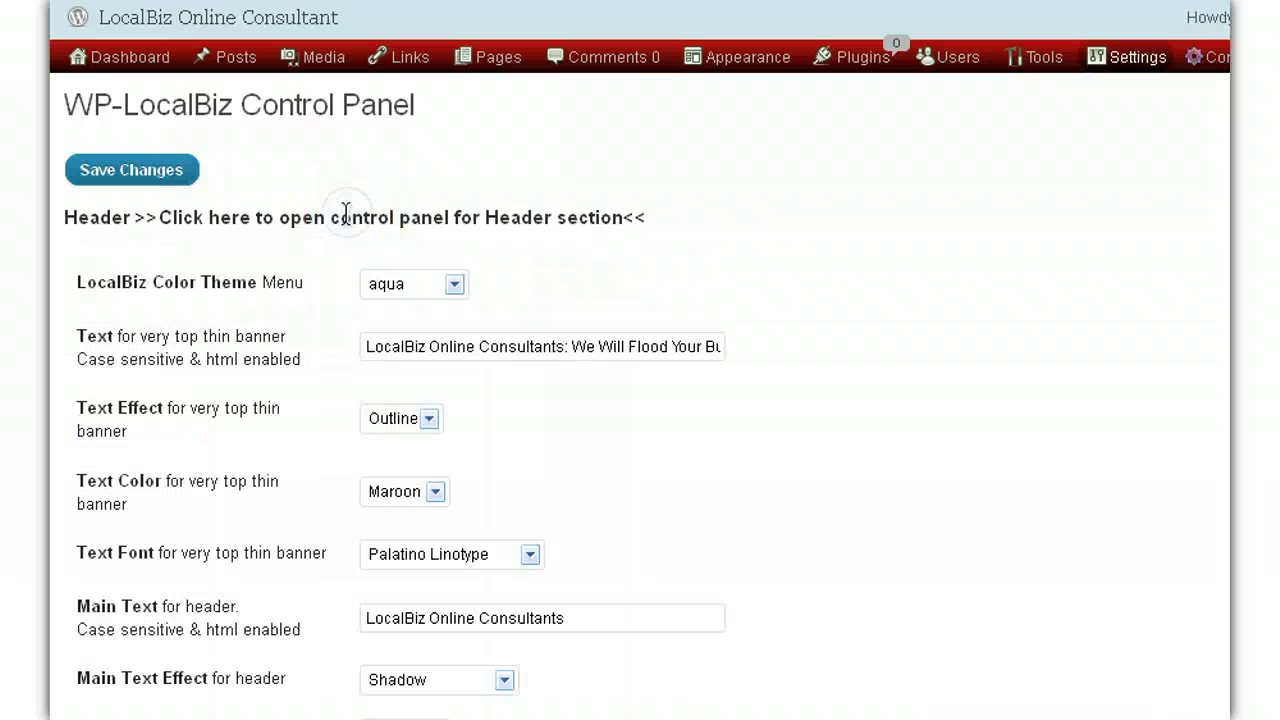
pyautogui.scroll(-3, 771, 483)
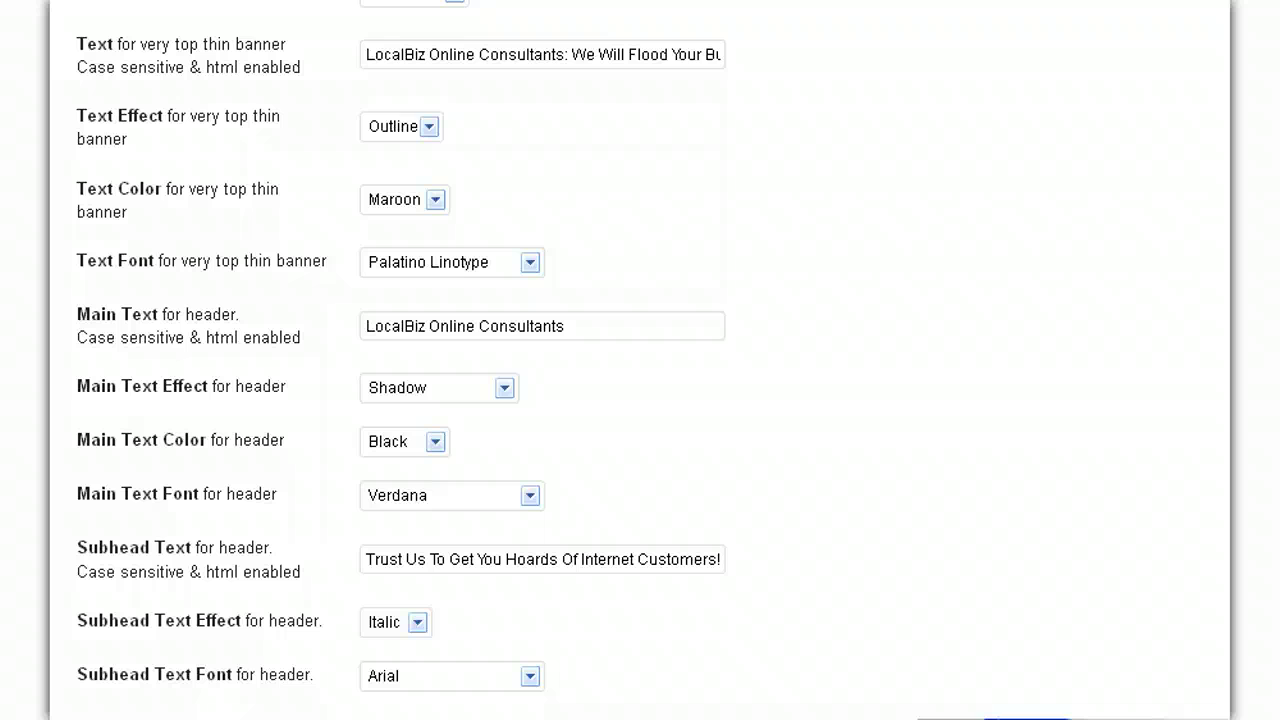
pyautogui.click(435, 443)
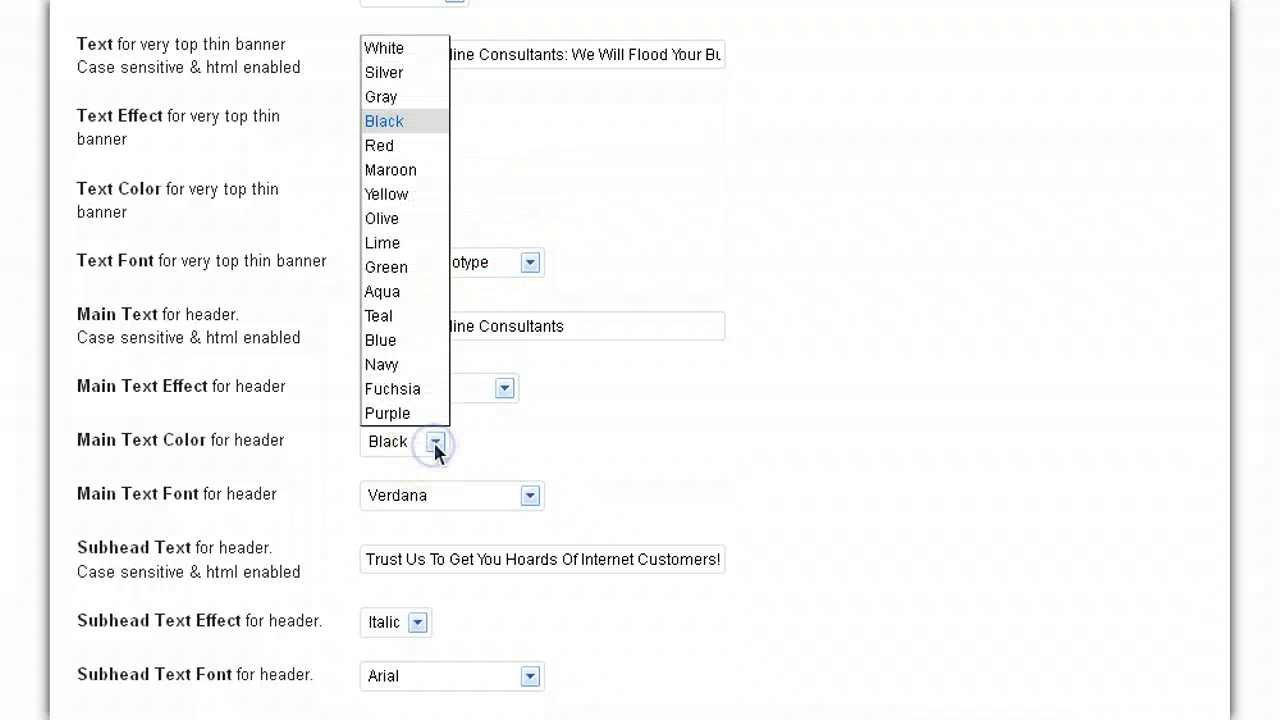
pyautogui.click(390, 172)
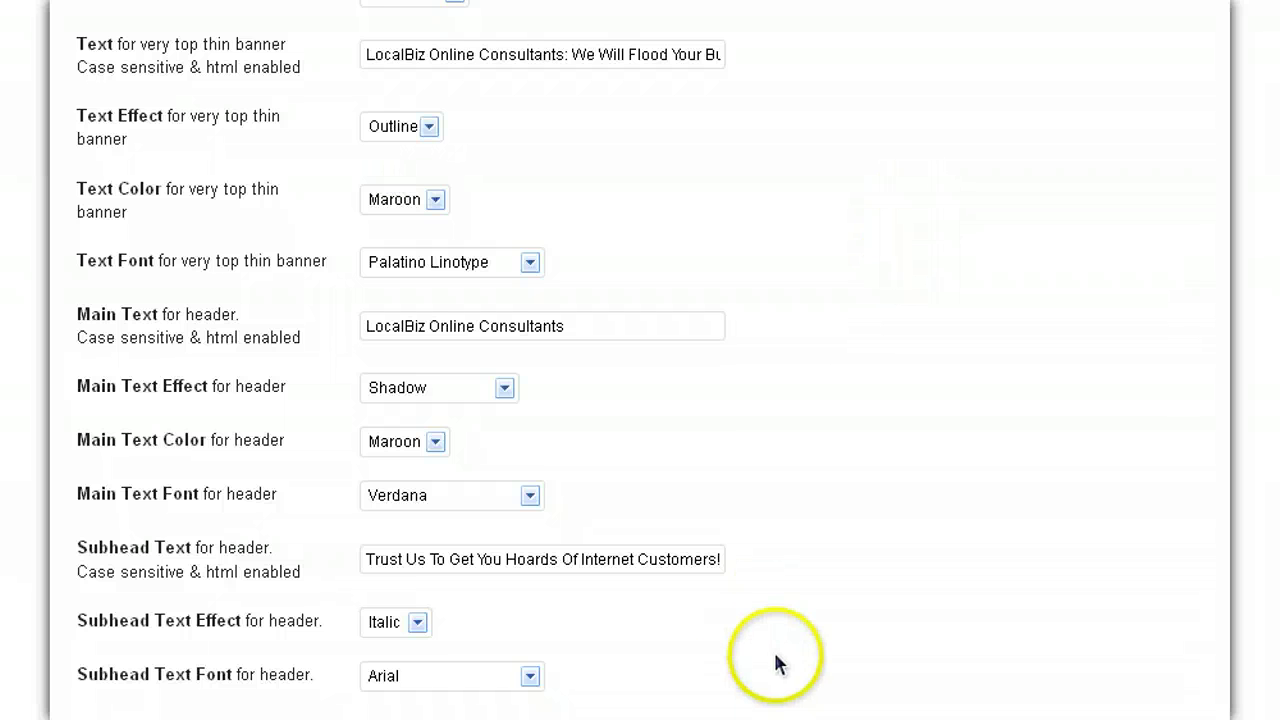
pyautogui.scroll(2, 286, 243)
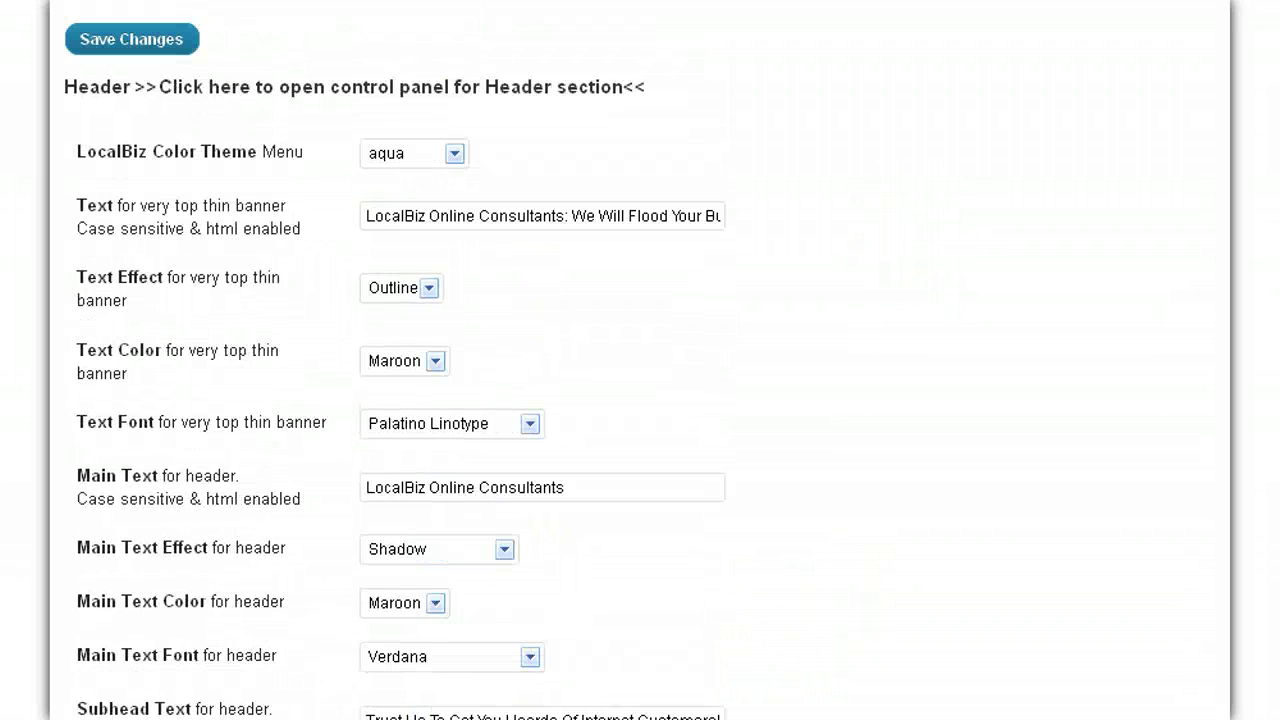
pyautogui.click(124, 86)
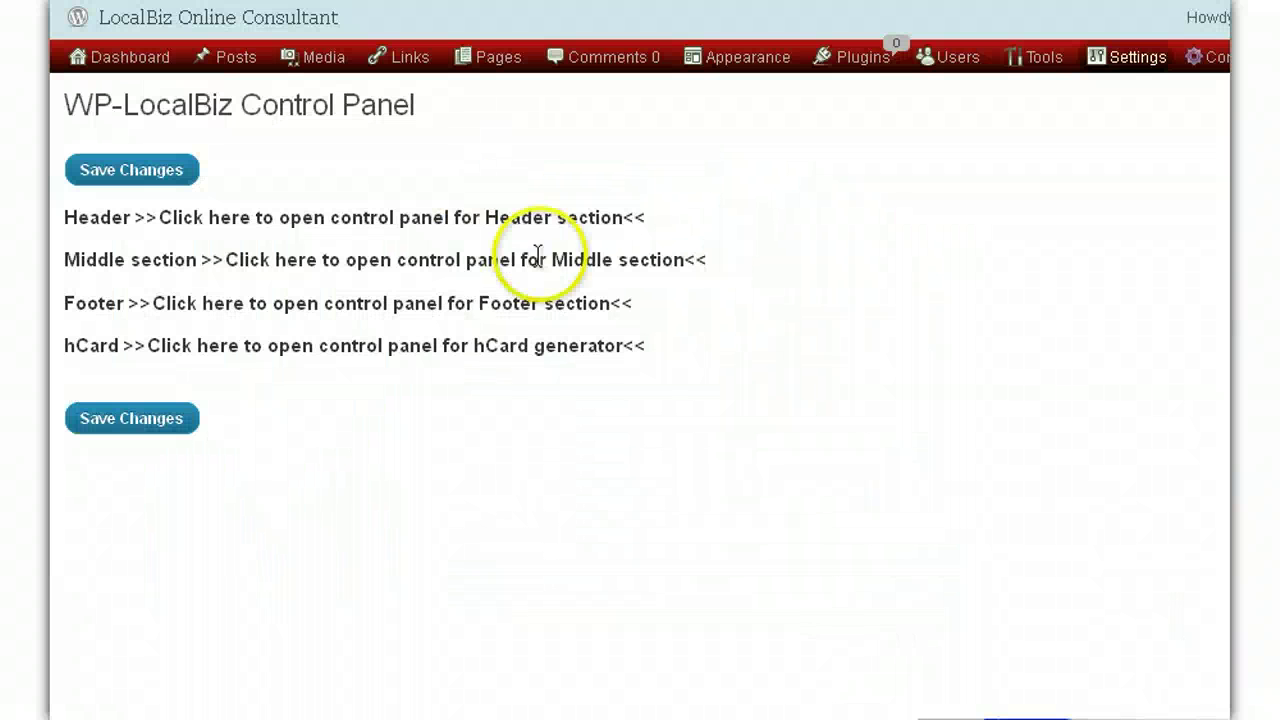
# Step: In the reopened Header section, set the header's main text font to Georgia and its color to Blue
pyautogui.click(456, 219)
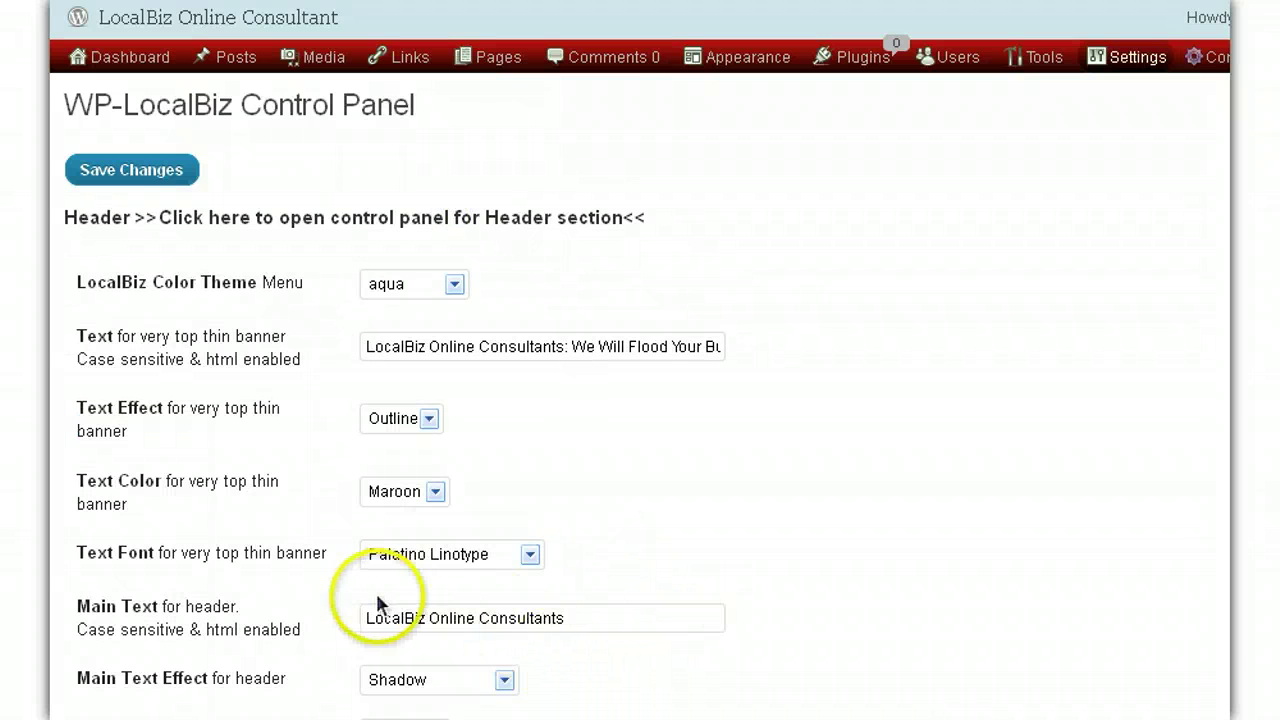
pyautogui.scroll(-3, 1052, 600)
pyautogui.scroll(-3, 1057, 601)
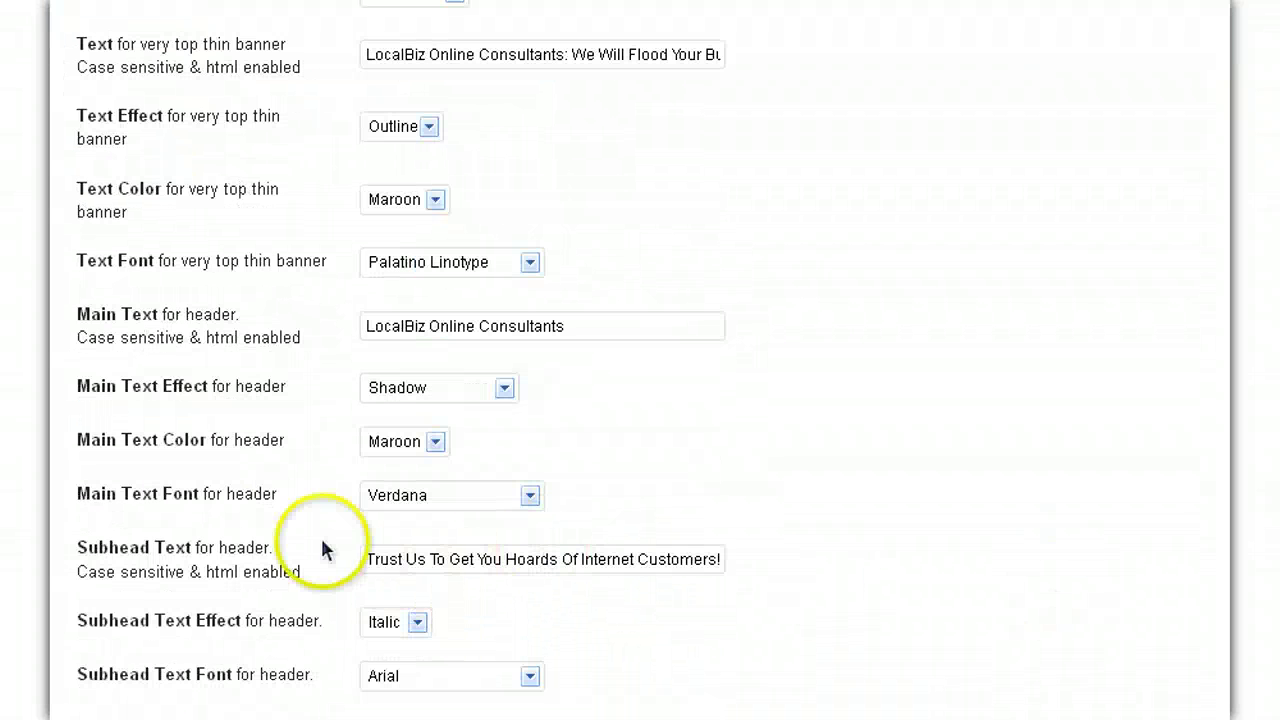
pyautogui.click(531, 498)
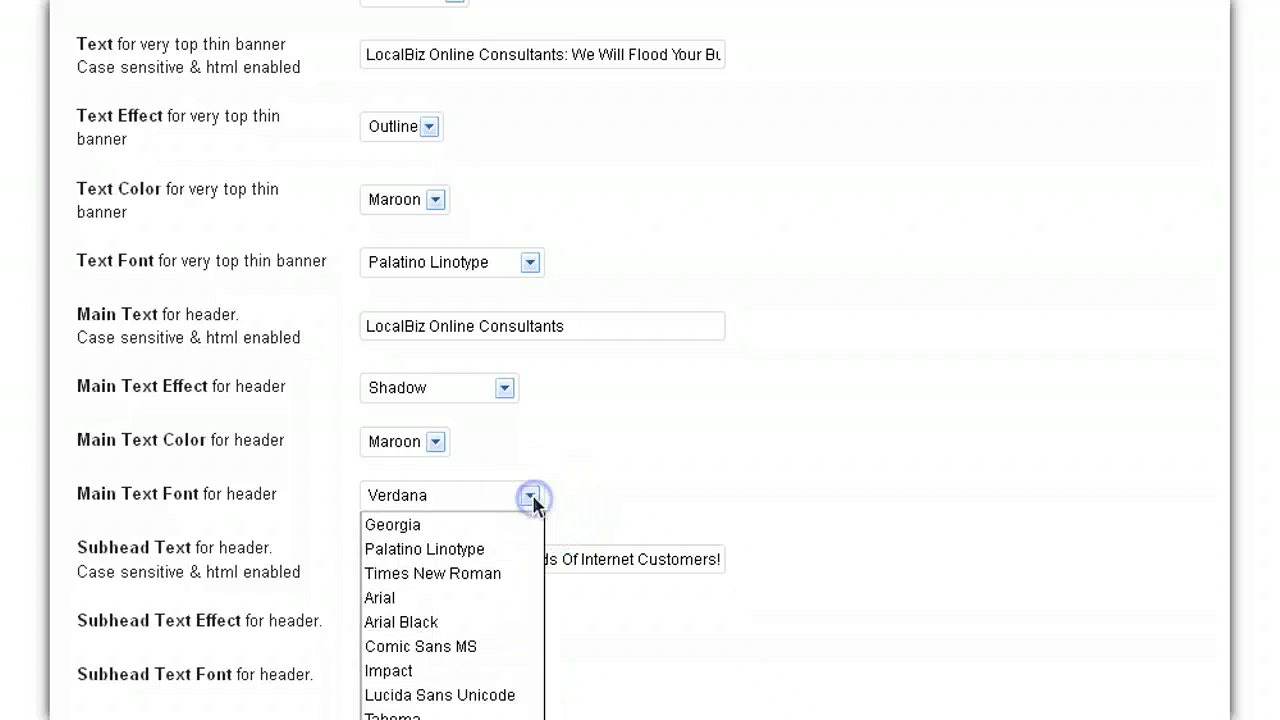
pyautogui.click(414, 525)
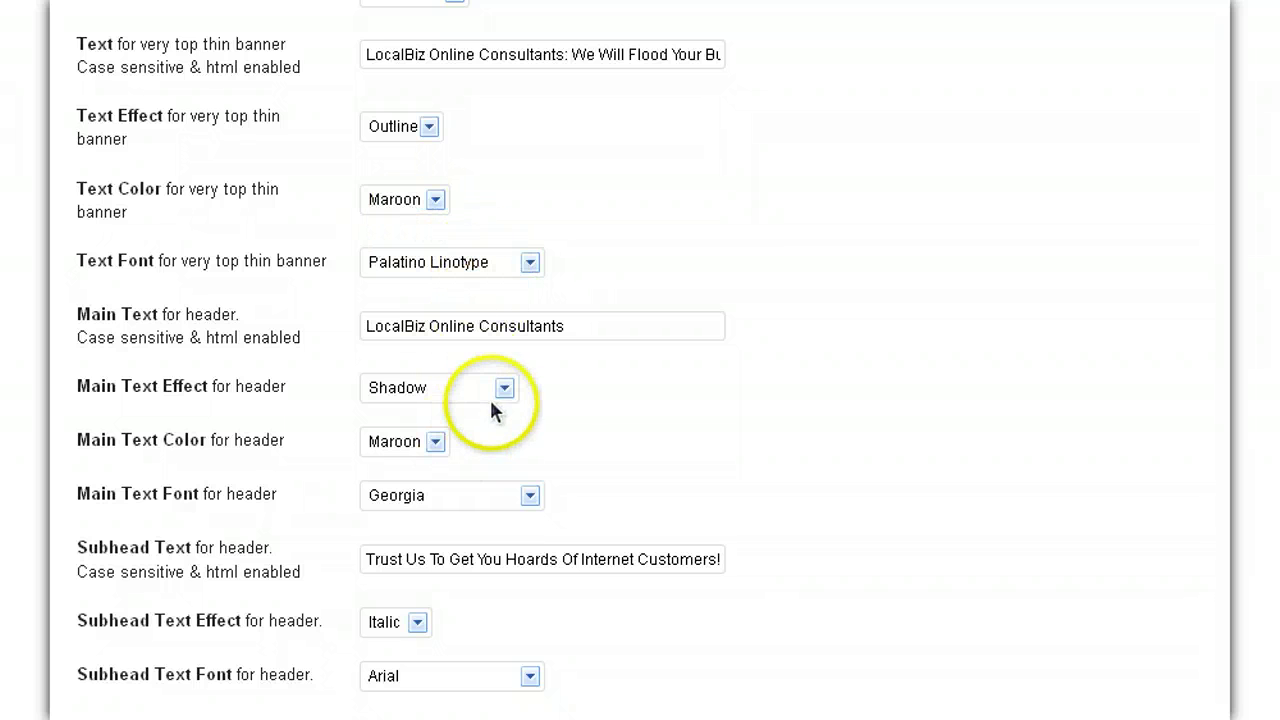
pyautogui.click(433, 443)
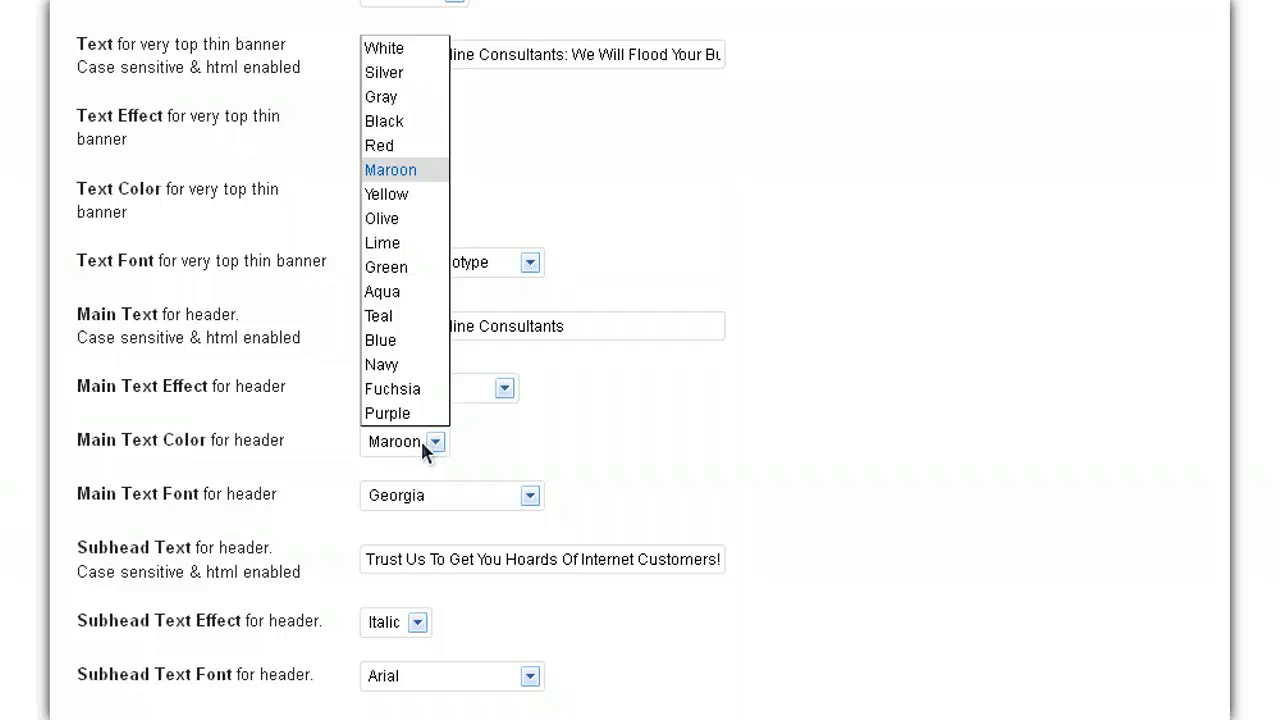
pyautogui.click(390, 340)
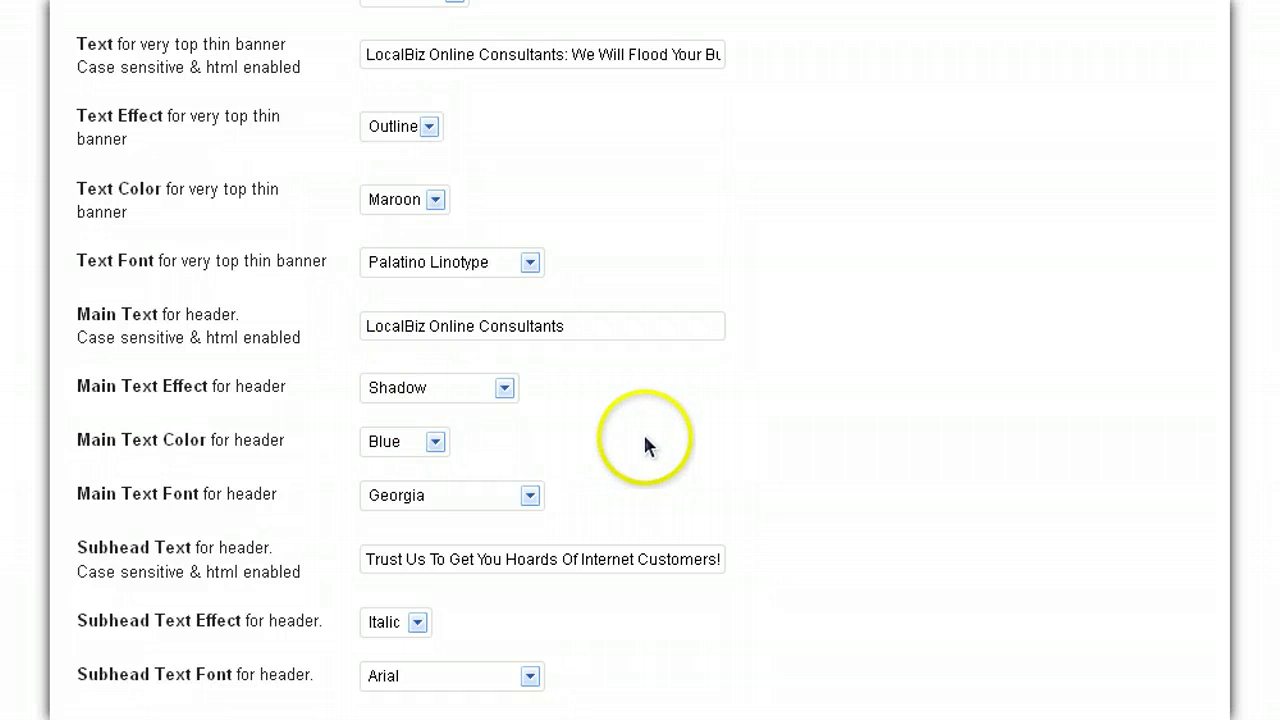
# Step: Set the header's main text effect to Outline & Shadow and the top thin banner's text color to Red, and save the changes
pyautogui.click(506, 389)
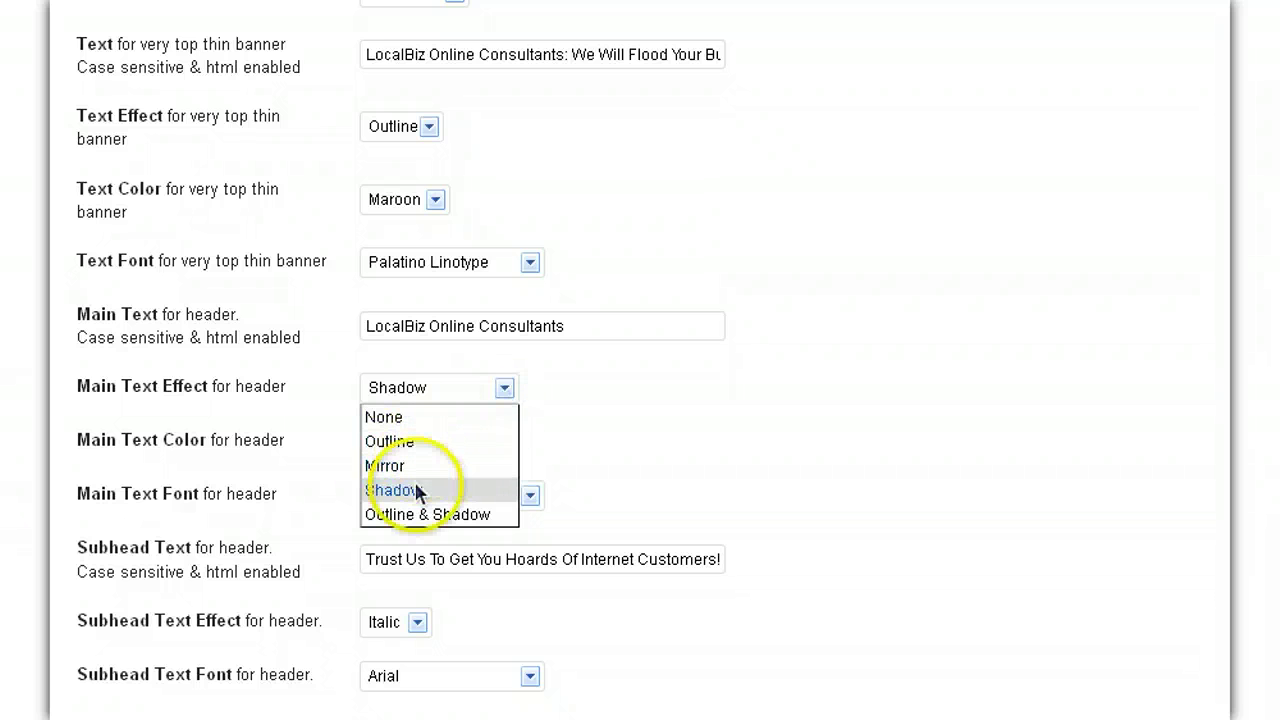
pyautogui.click(425, 515)
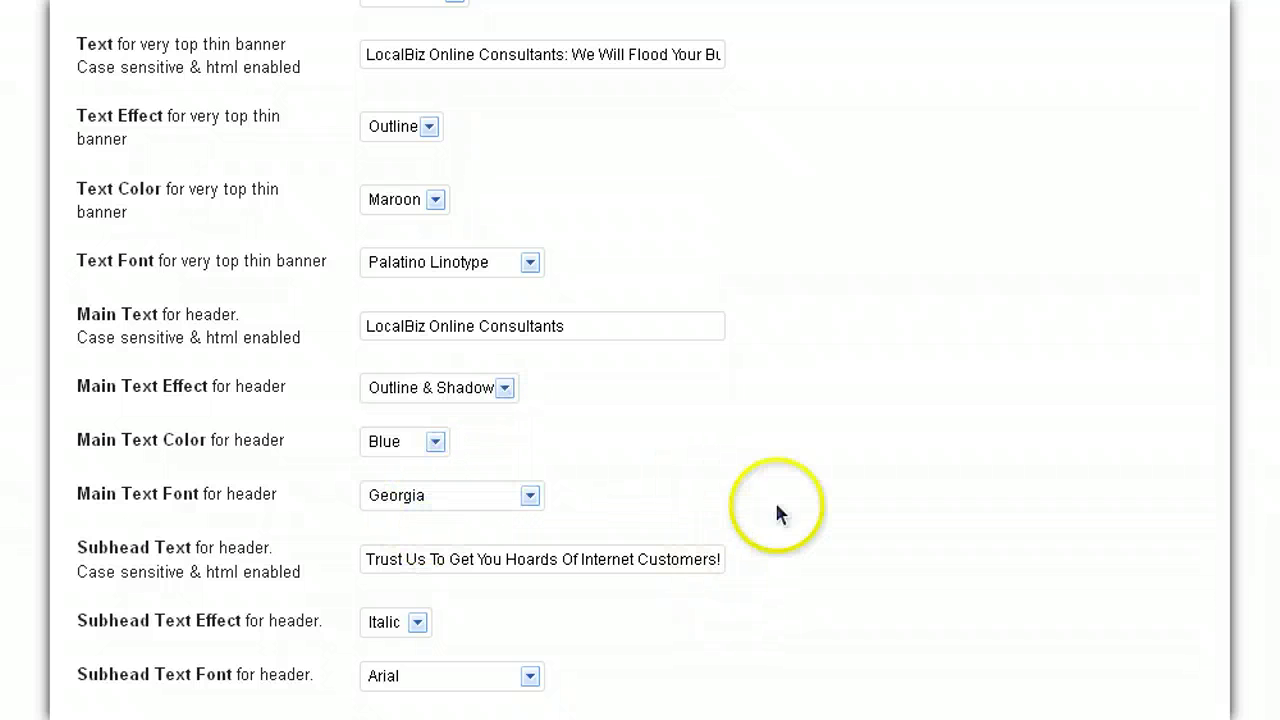
pyautogui.scroll(3, 600, 300)
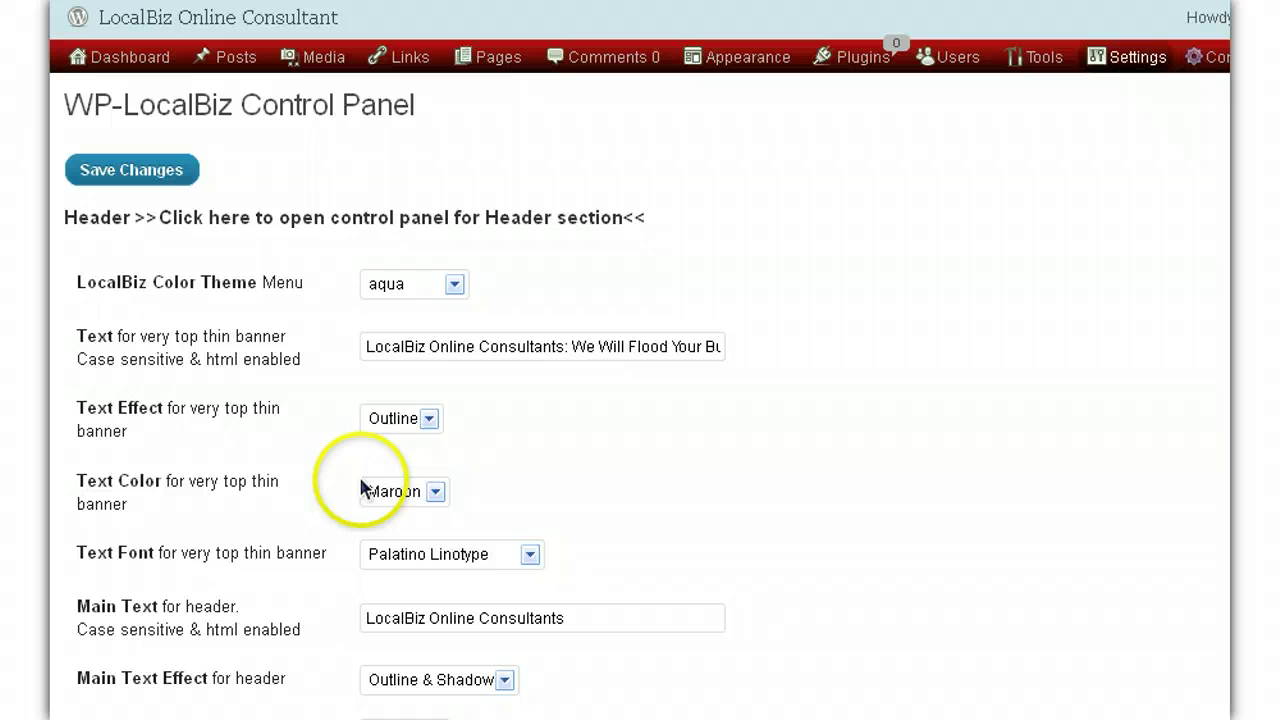
pyautogui.click(436, 492)
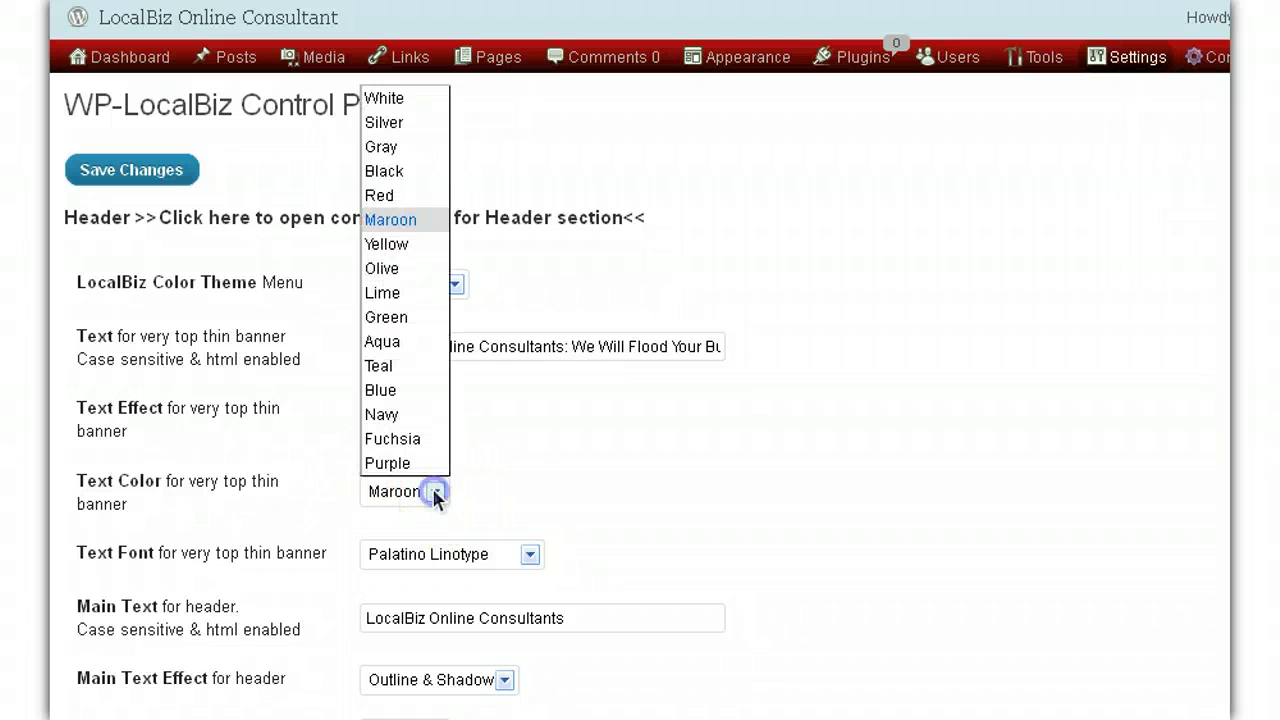
pyautogui.click(390, 195)
pyautogui.click(143, 178)
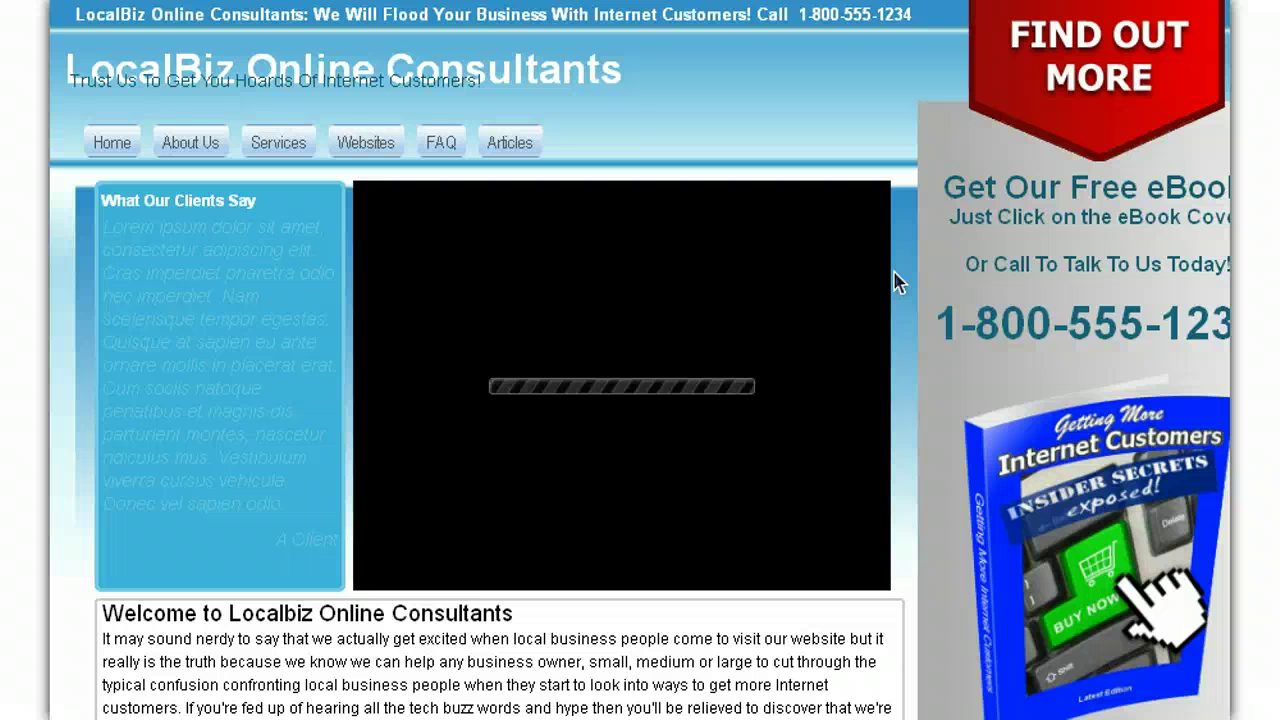
# Step: Examine the header's main text and the top thin banner's text on the website at a larger magnification
pyautogui.click(910, 236)
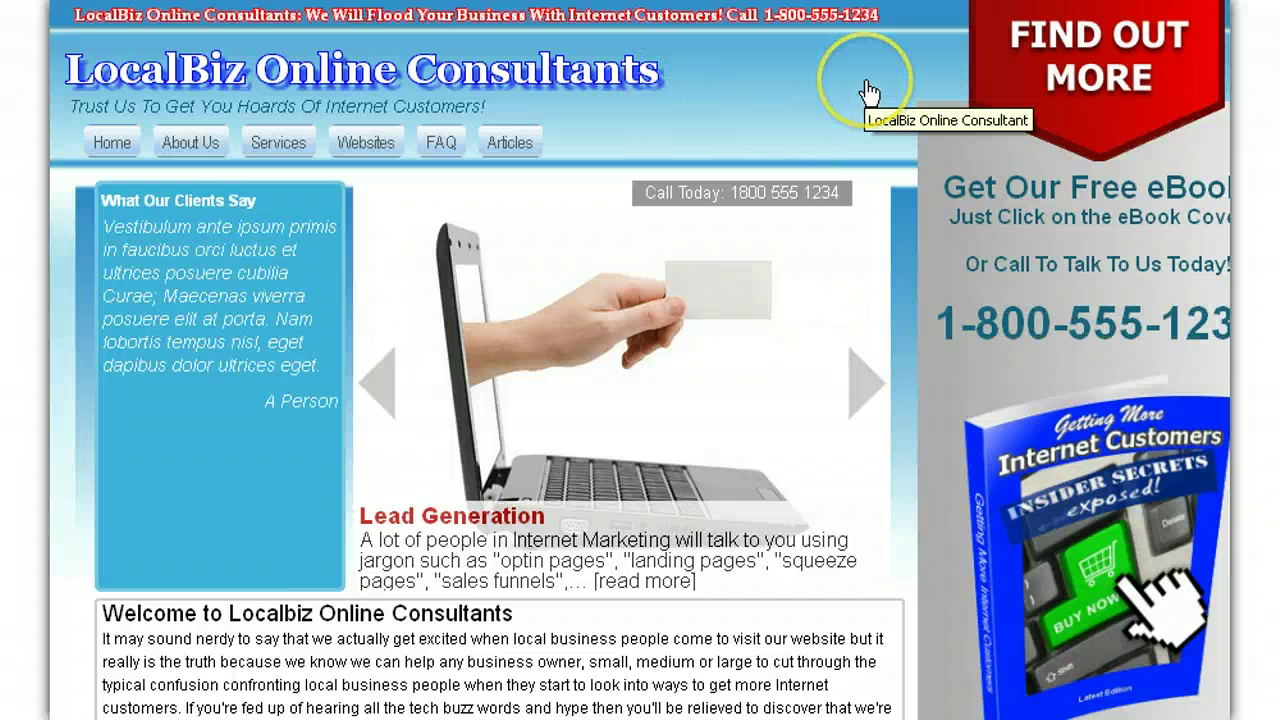
pyautogui.hotkey('ctrl', '+')
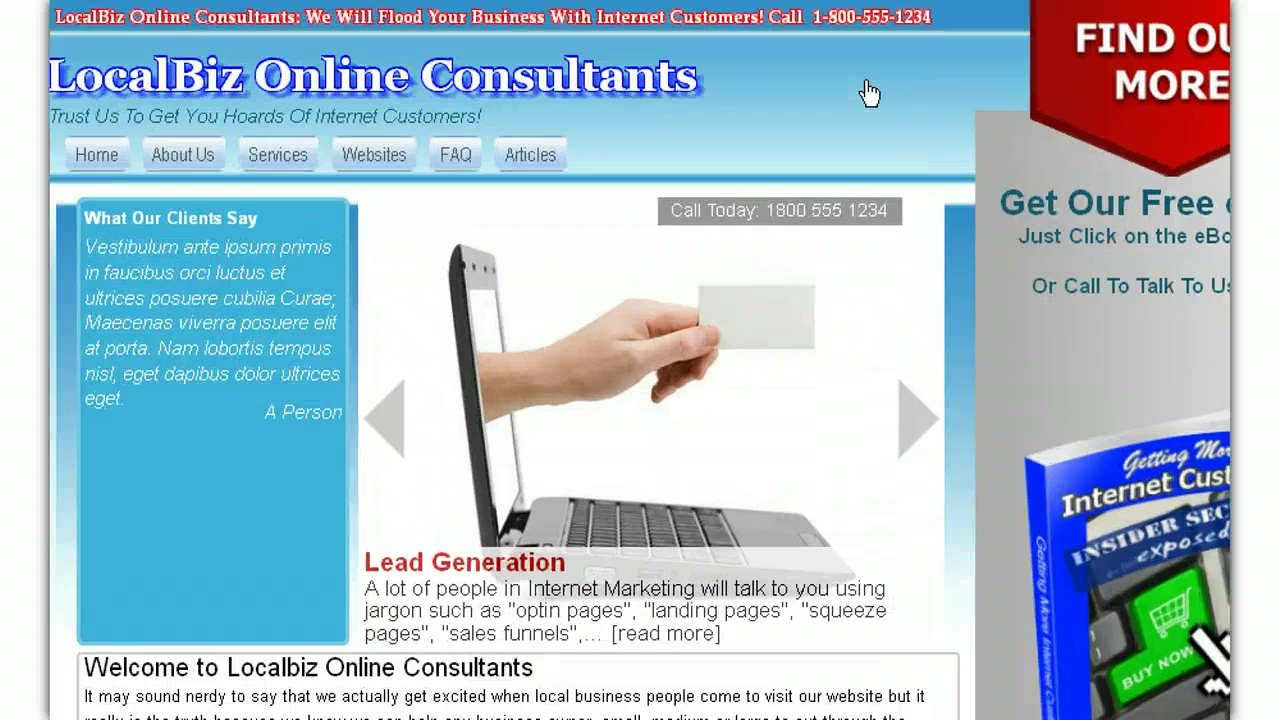
pyautogui.hotkey('ctrl', '+')
pyautogui.hotkey('ctrl', '+')
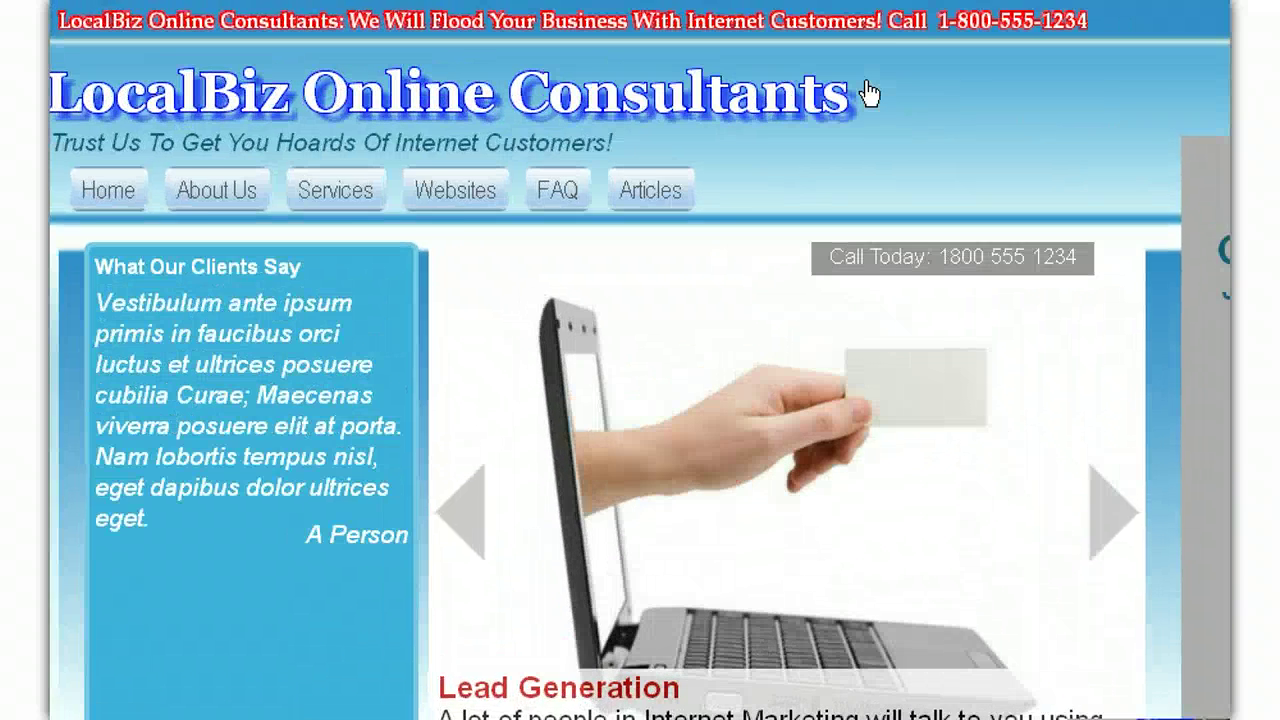
pyautogui.hotkey('ctrl', '+')
pyautogui.hotkey('ctrl', '+')
pyautogui.hotkey('ctrl', '+')
pyautogui.hotkey('ctrl', '+')
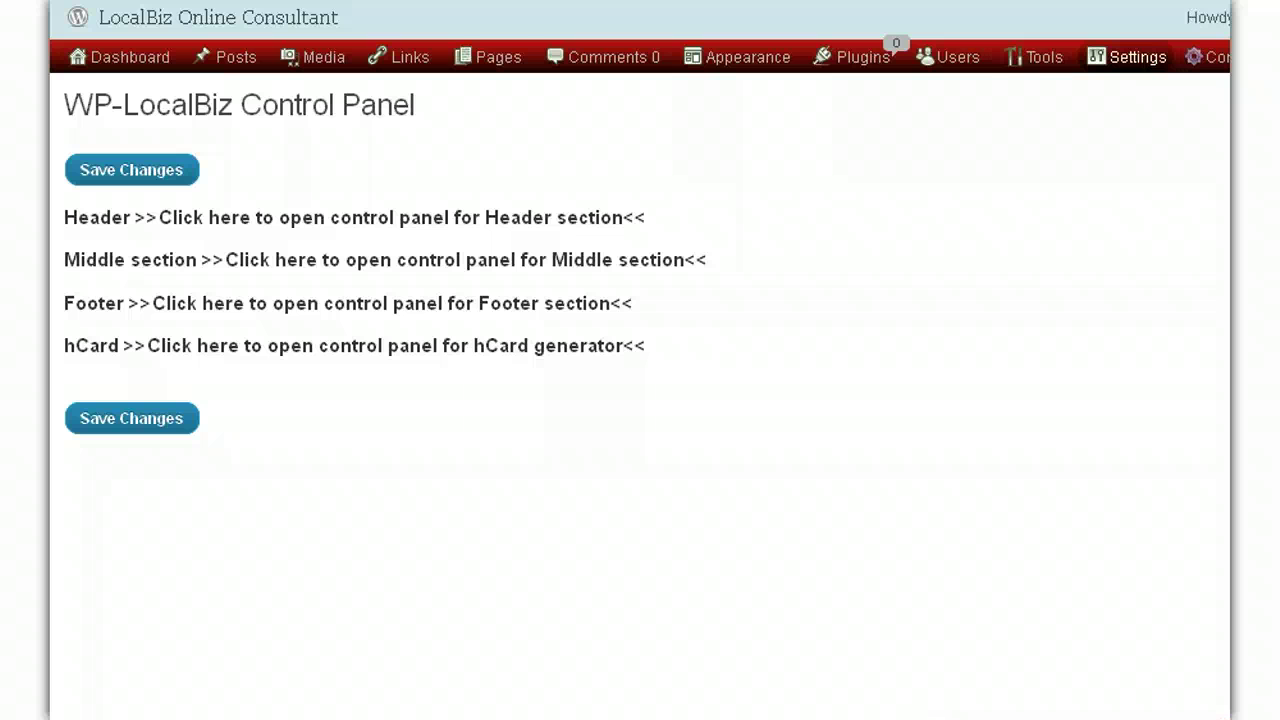
# Step: Reopen the Header section and set the header's subhead text font to Comic Sans MS
pyautogui.click(414, 219)
pyautogui.scroll(-3, 922, 295)
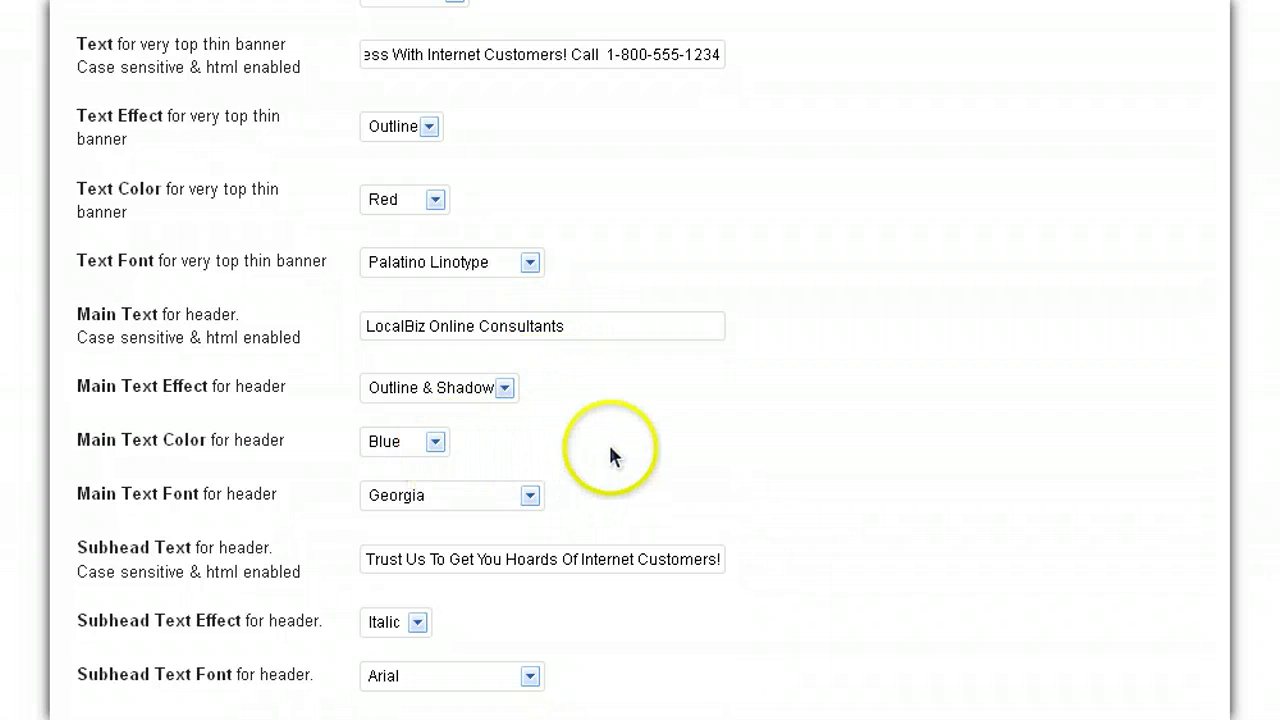
pyautogui.scroll(-3, 610, 448)
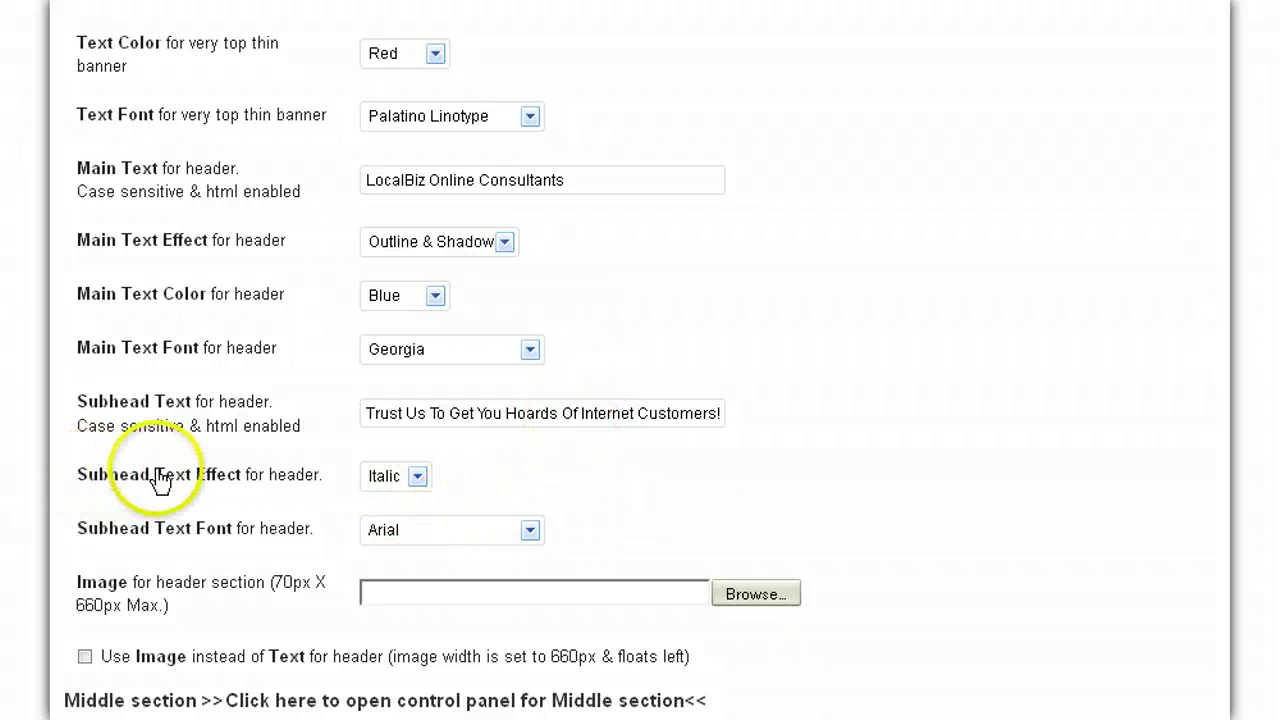
pyautogui.click(417, 478)
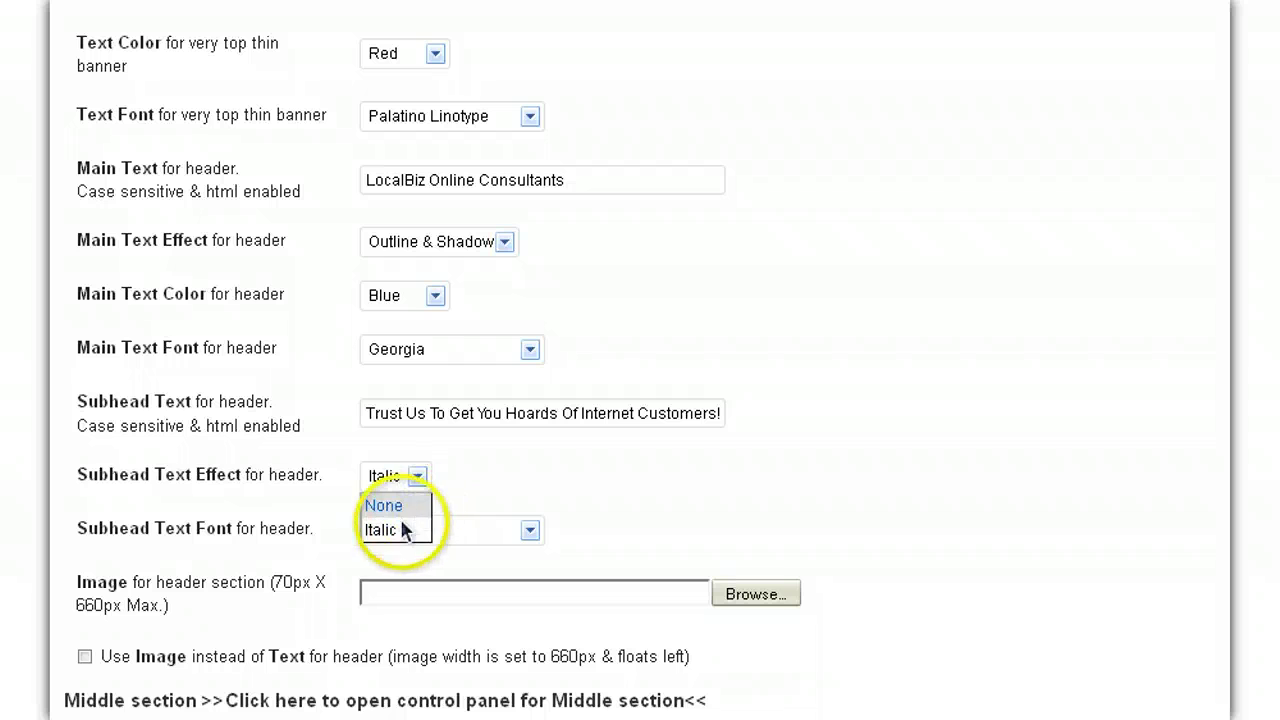
pyautogui.click(527, 470)
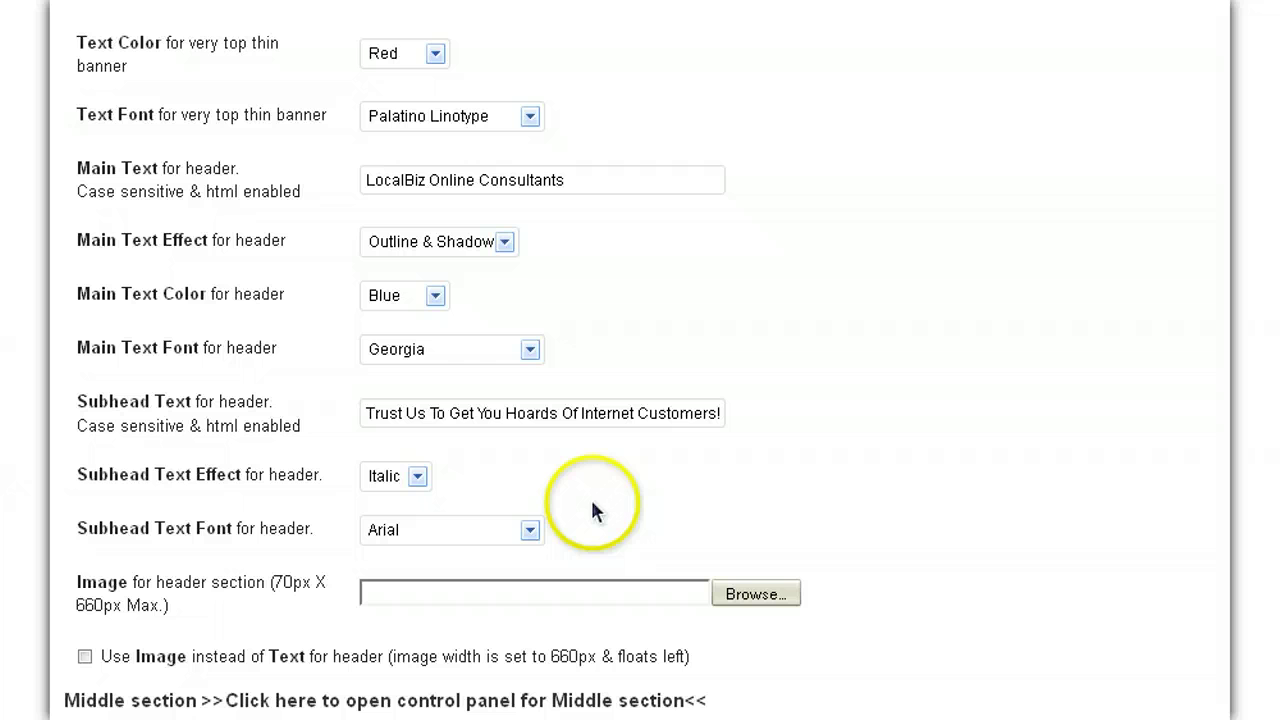
pyautogui.click(529, 532)
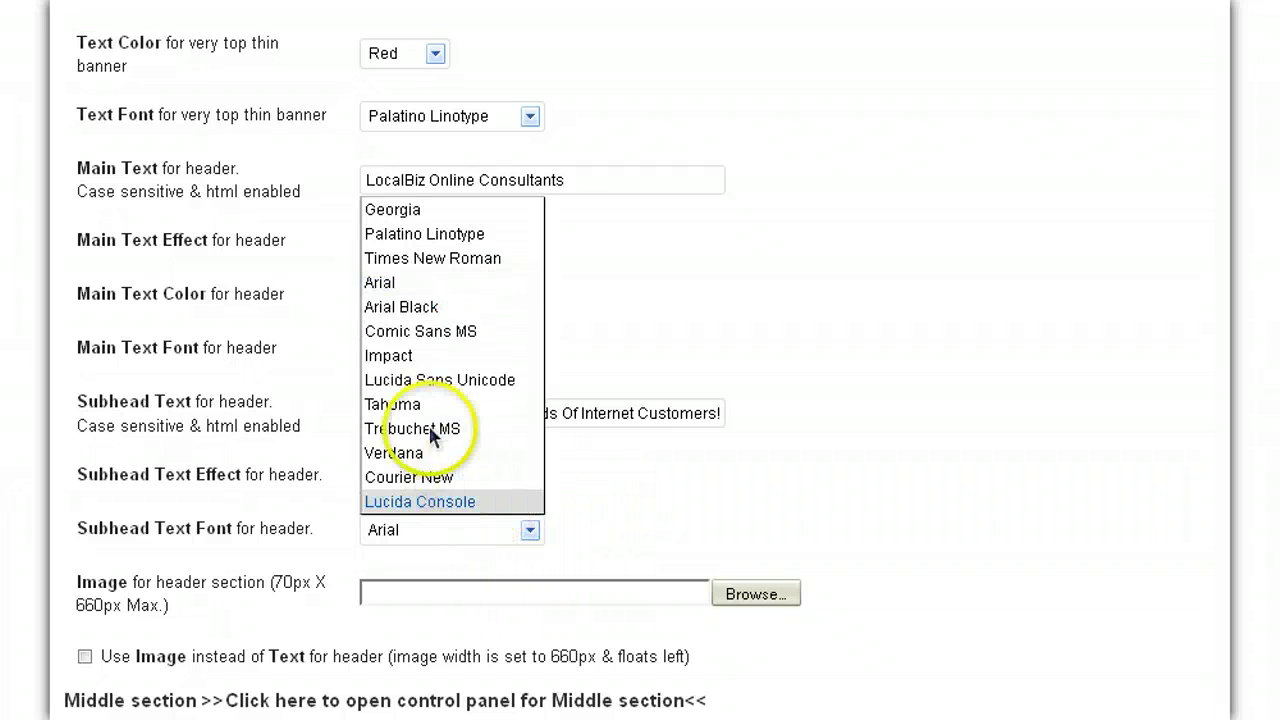
pyautogui.click(430, 333)
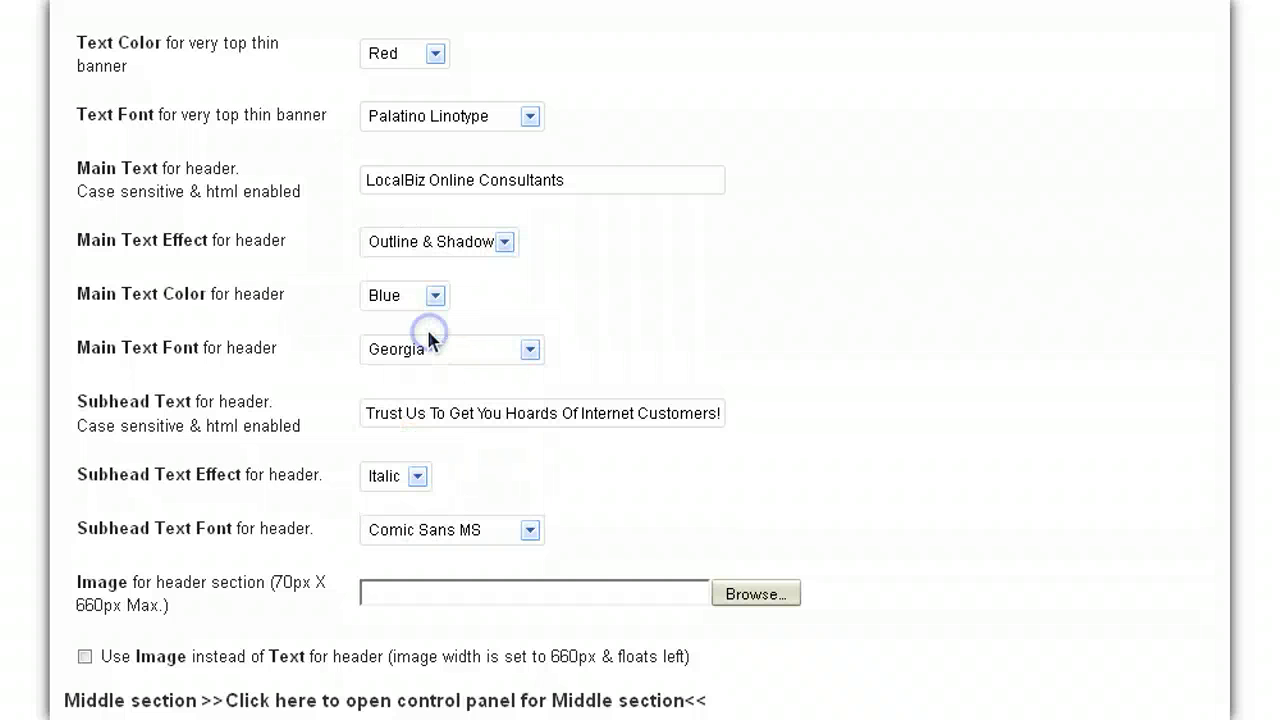
# Step: Set the header's subhead text effect to None and save the changes
pyautogui.click(419, 482)
pyautogui.click(408, 506)
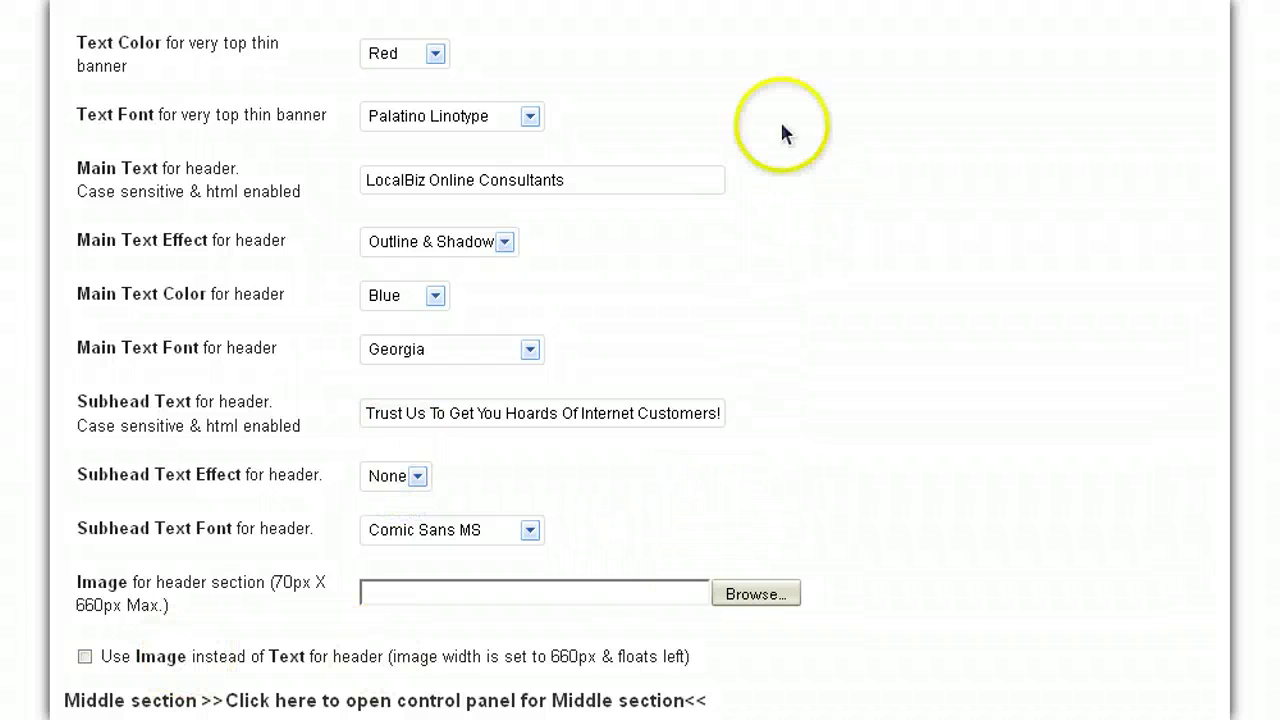
pyautogui.scroll(5, 1100, 455)
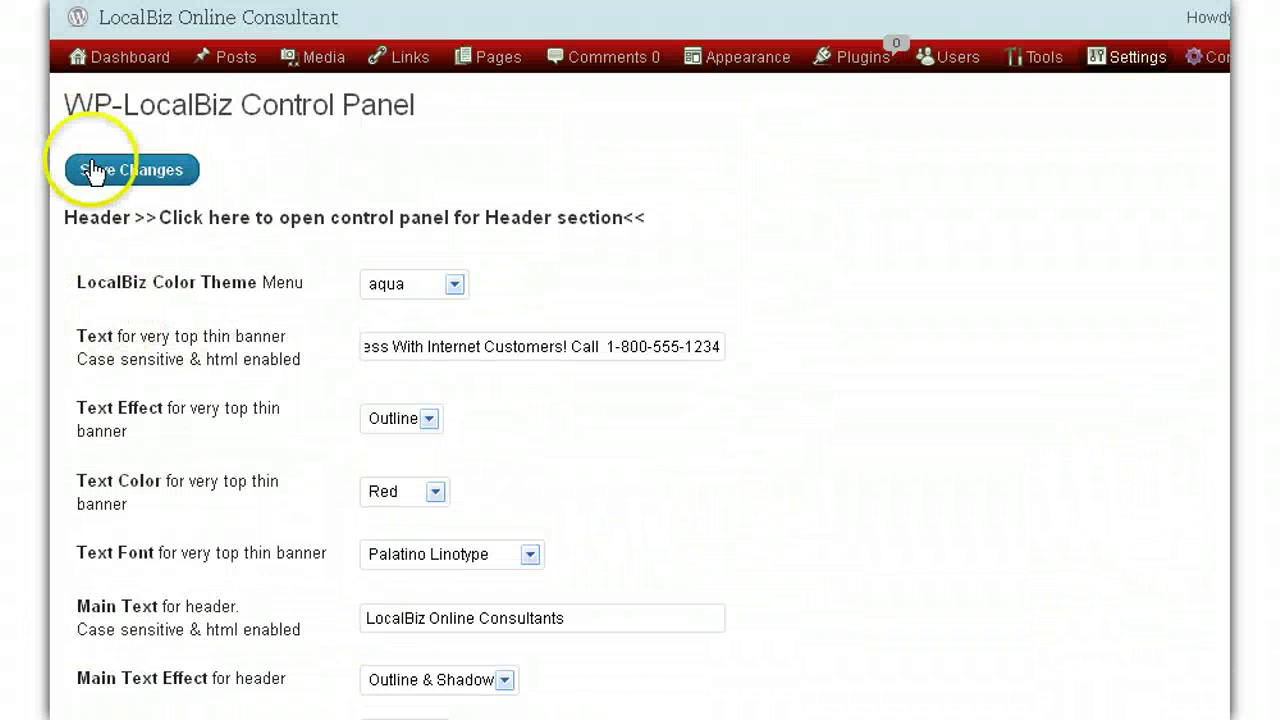
pyautogui.click(93, 171)
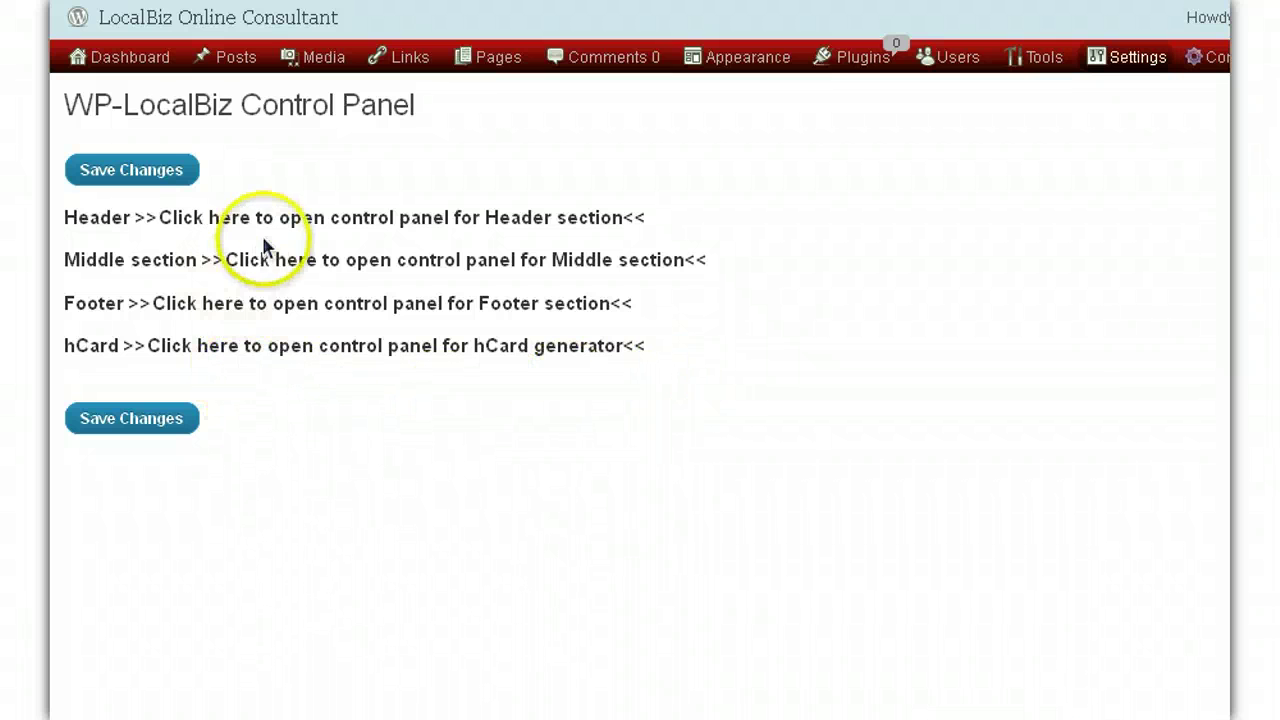
# Step: Reopen the Header section, enable using an image instead of text for the header, and turn that option off again
pyautogui.click(287, 220)
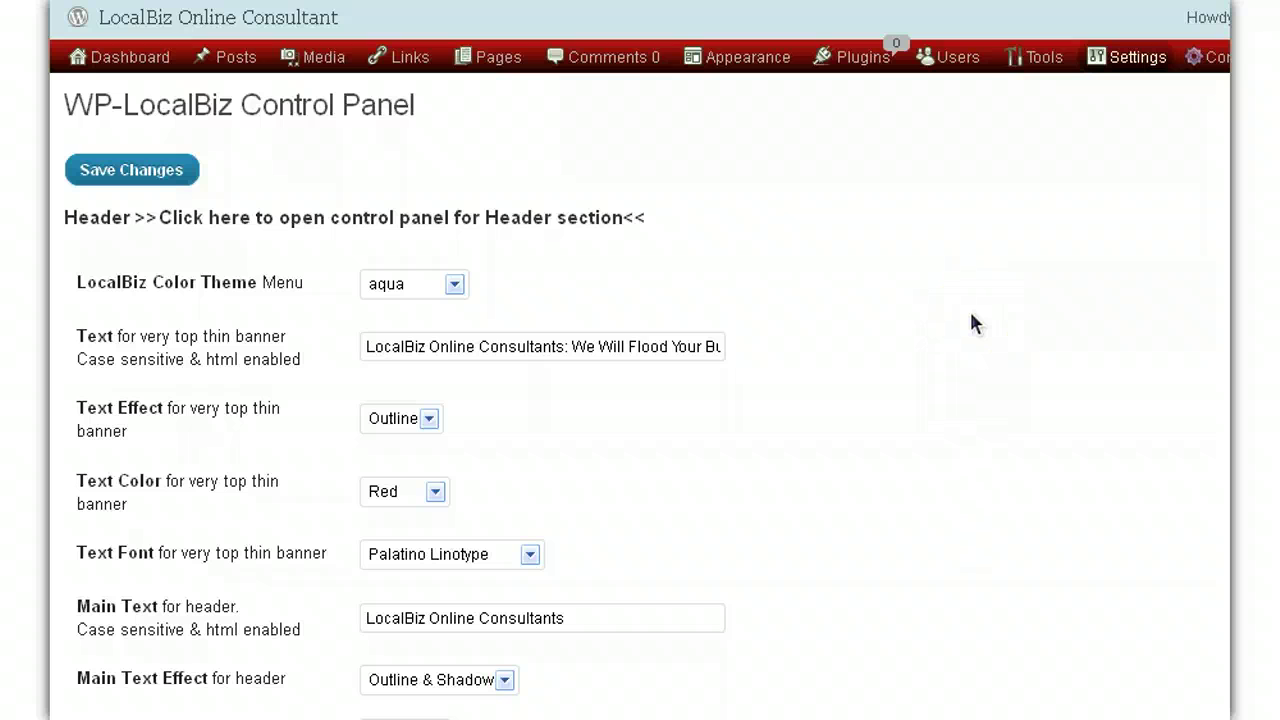
pyautogui.scroll(-3, 975, 326)
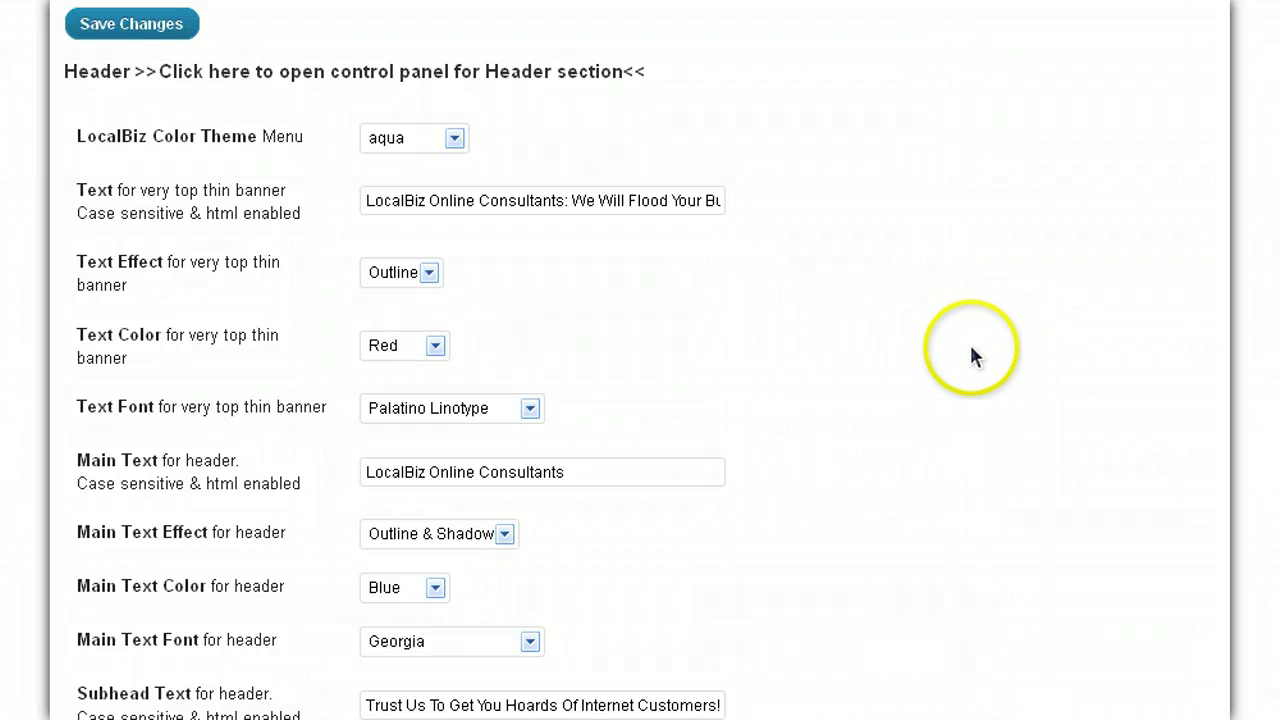
pyautogui.scroll(-5, 870, 366)
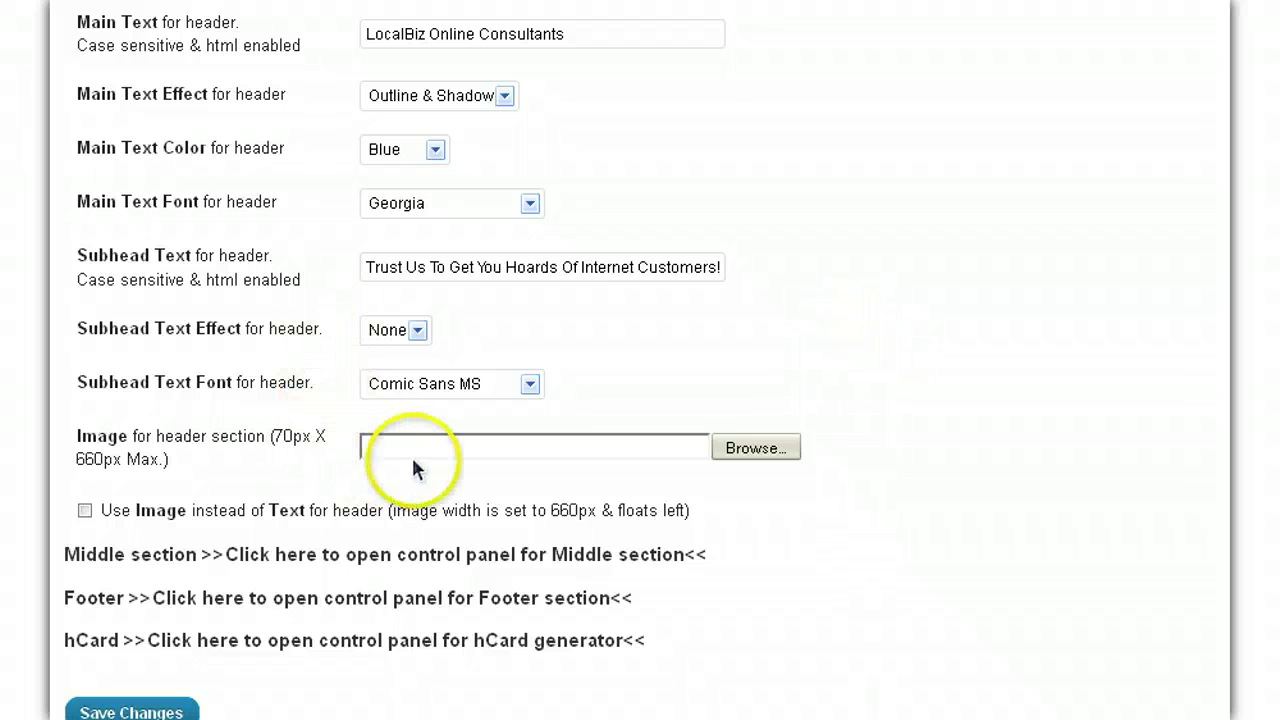
pyautogui.click(85, 511)
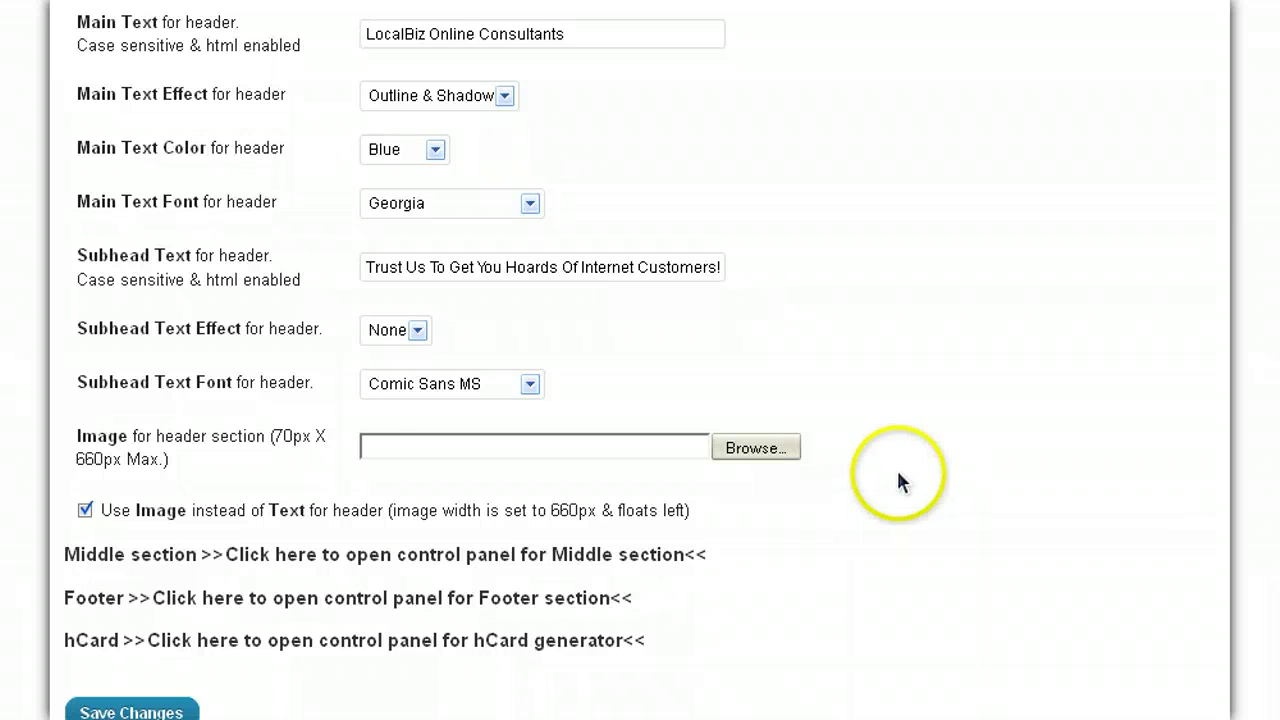
pyautogui.click(84, 510)
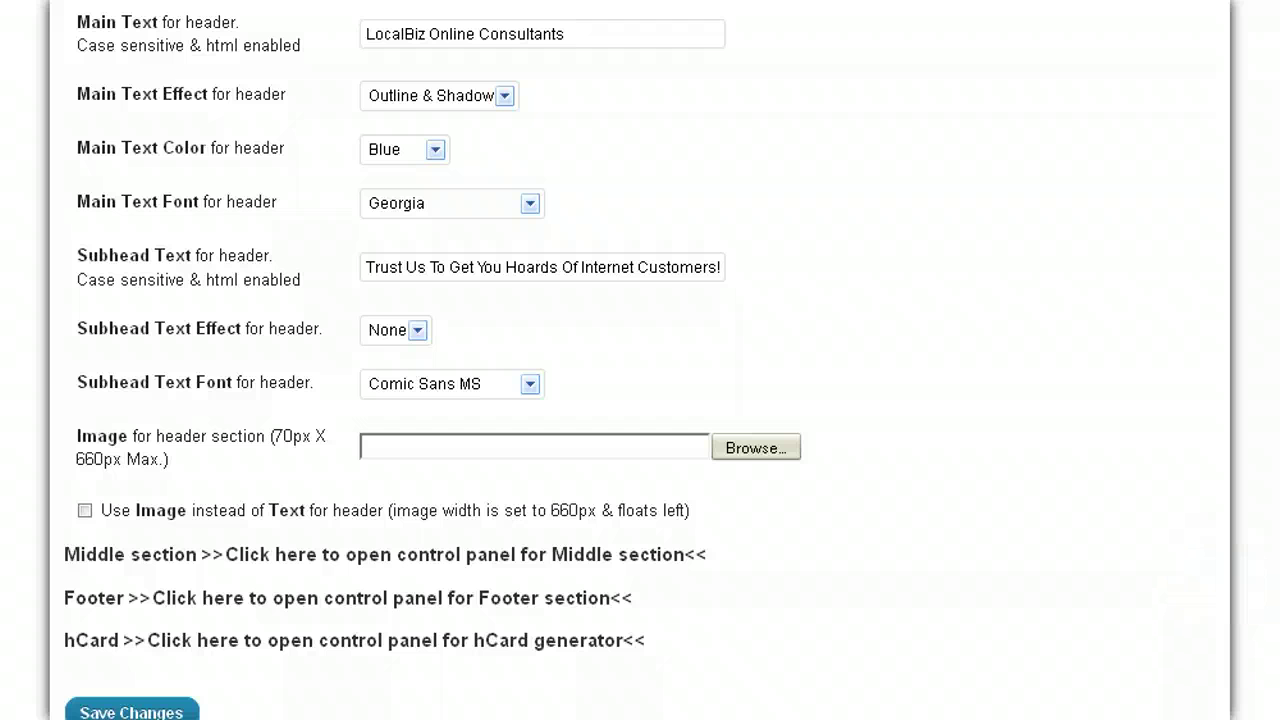
pyautogui.scroll(5, 640, 360)
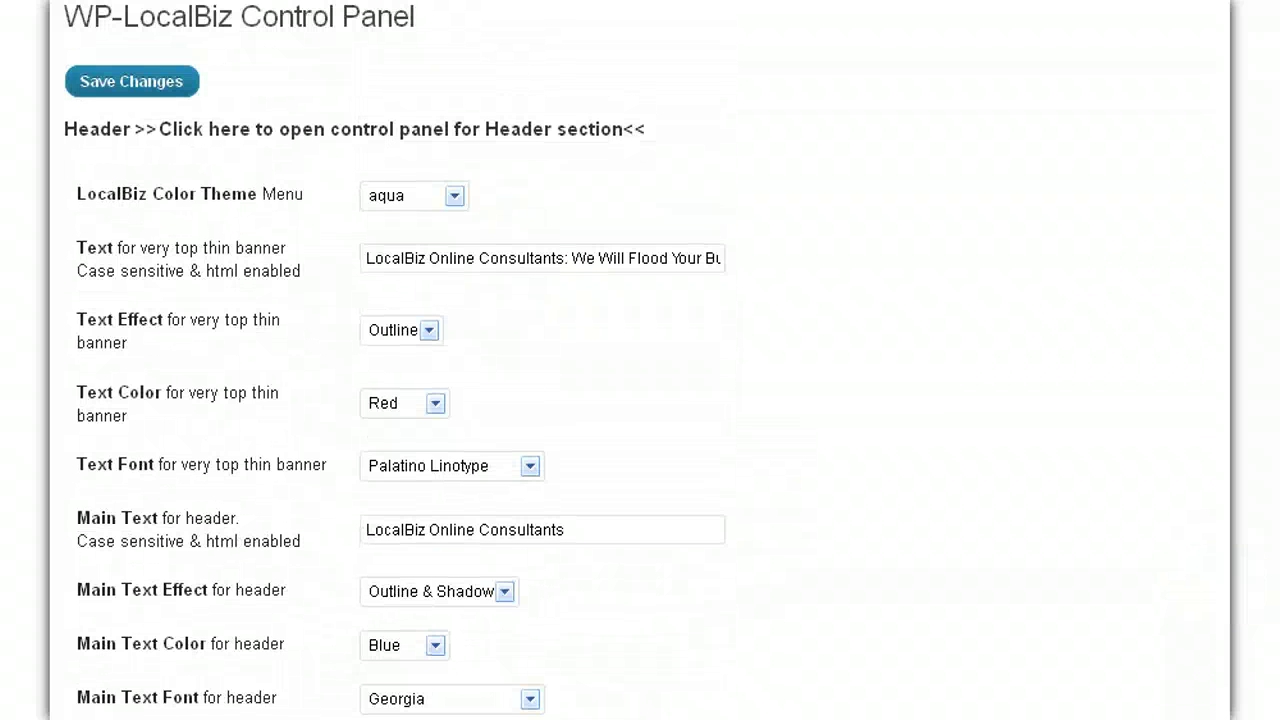
pyautogui.scroll(1, 640, 360)
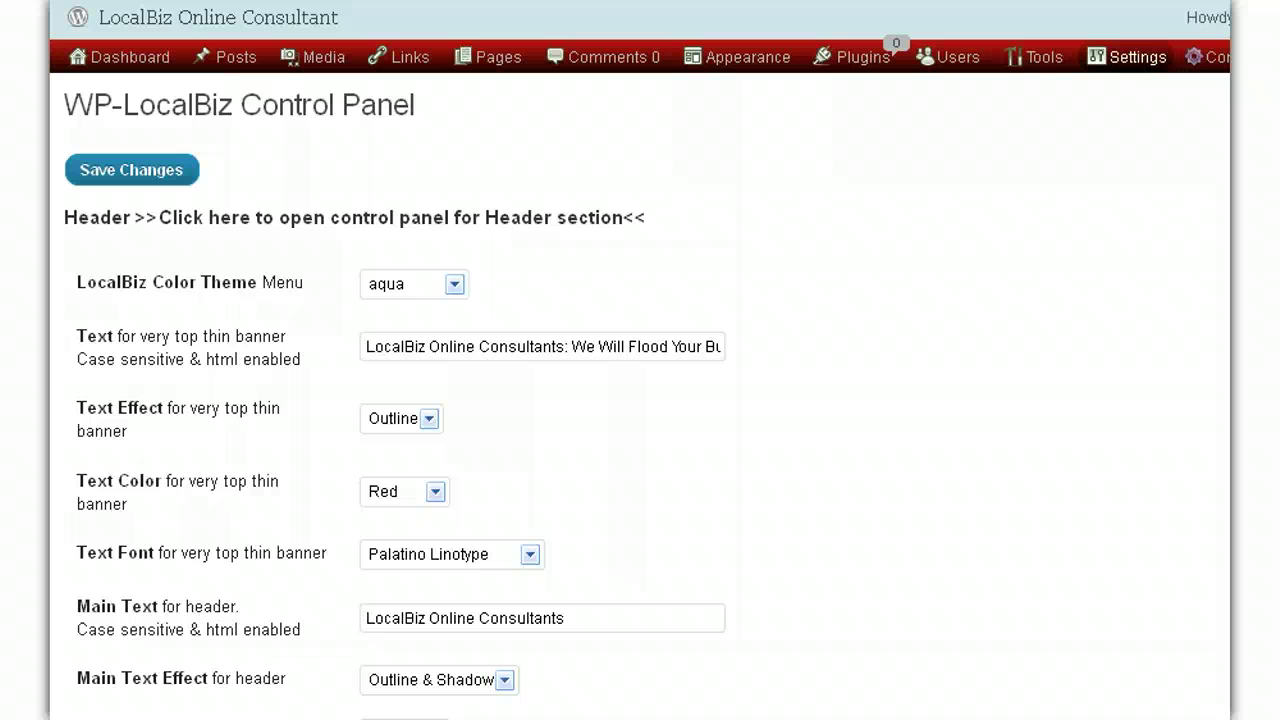